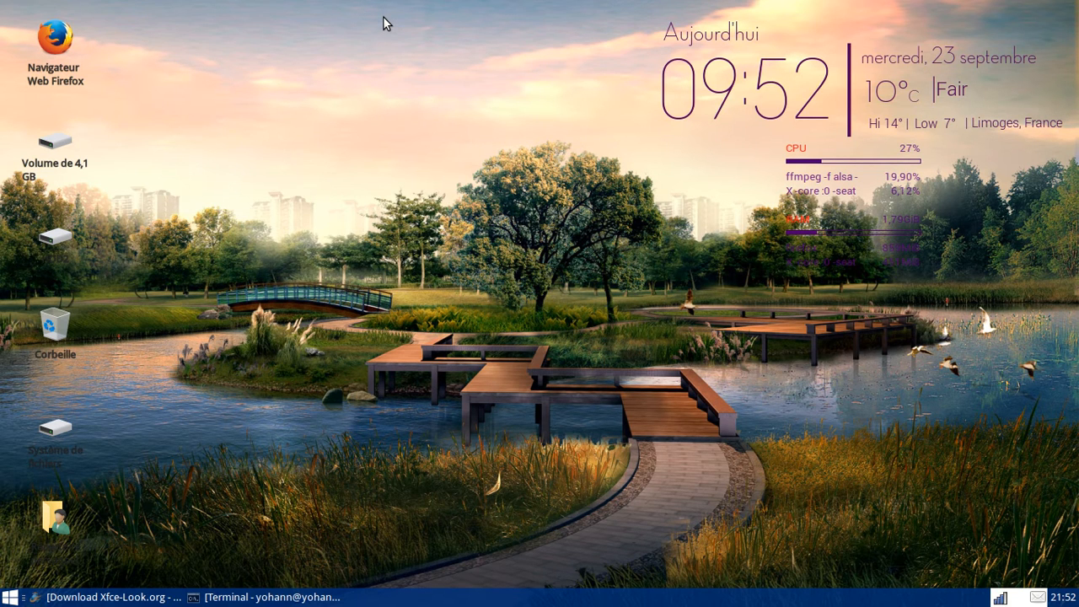
- Switch to Firefox, close the finished download page, and open the Windows 10 Theme v0.3.6 page from Xfce-Look in its own tab
click(163, 601)
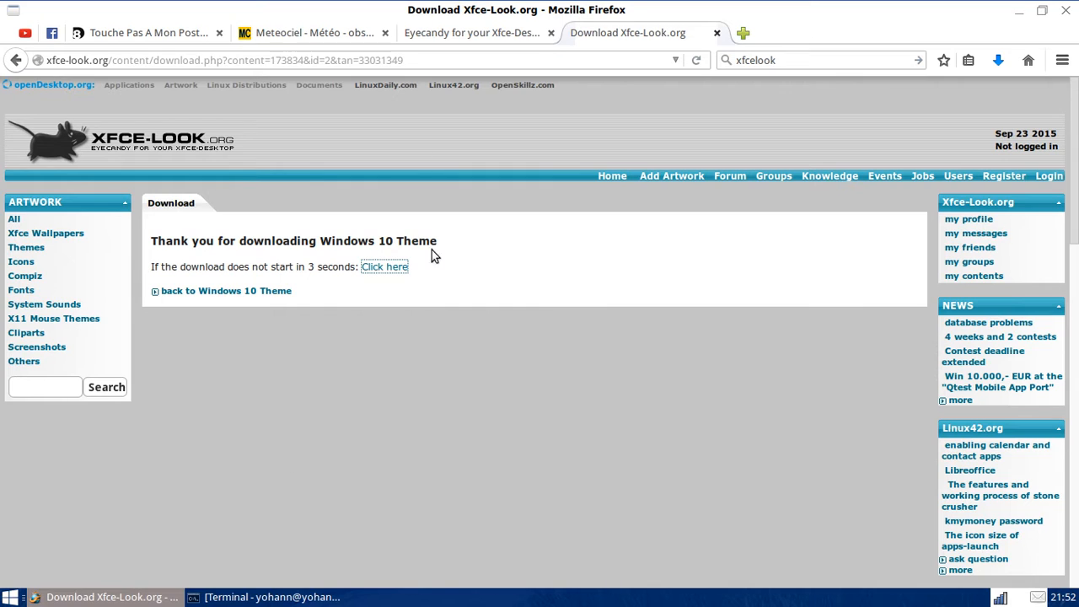
middle_click(606, 34)
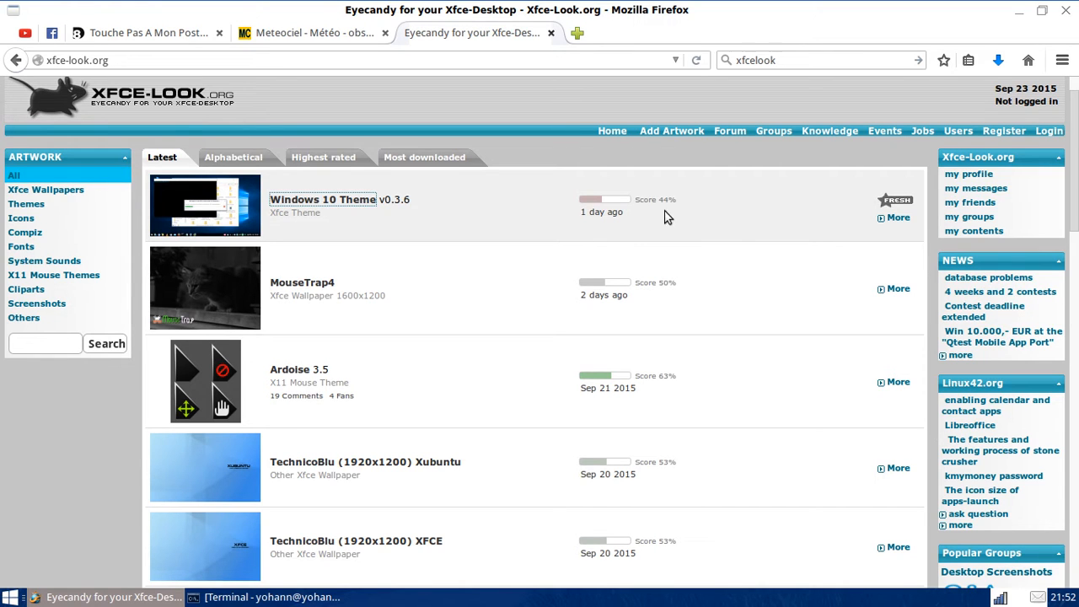
middle_click(357, 208)
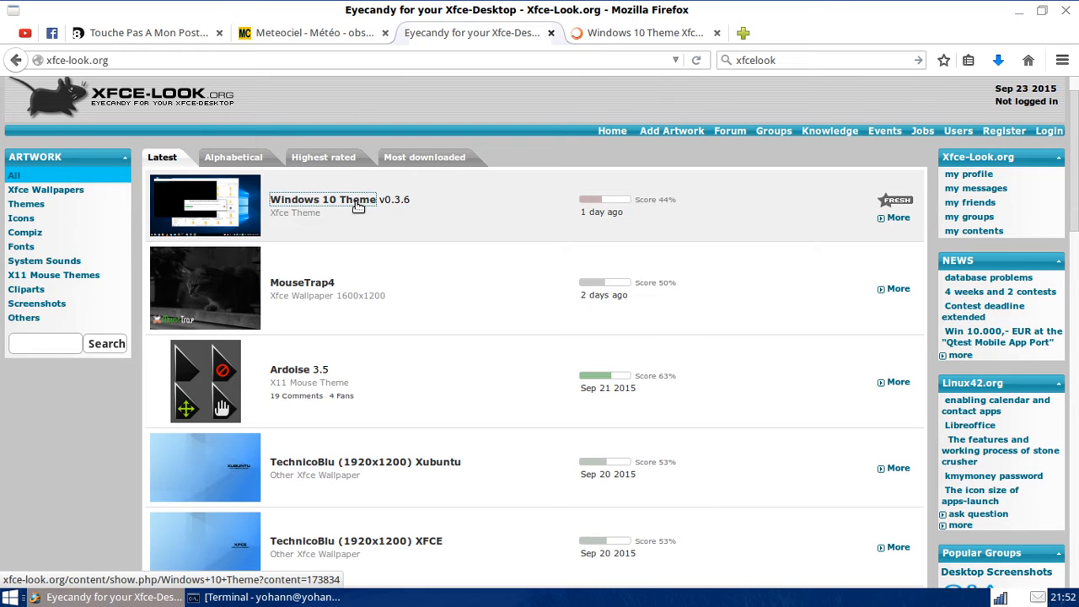
click(643, 35)
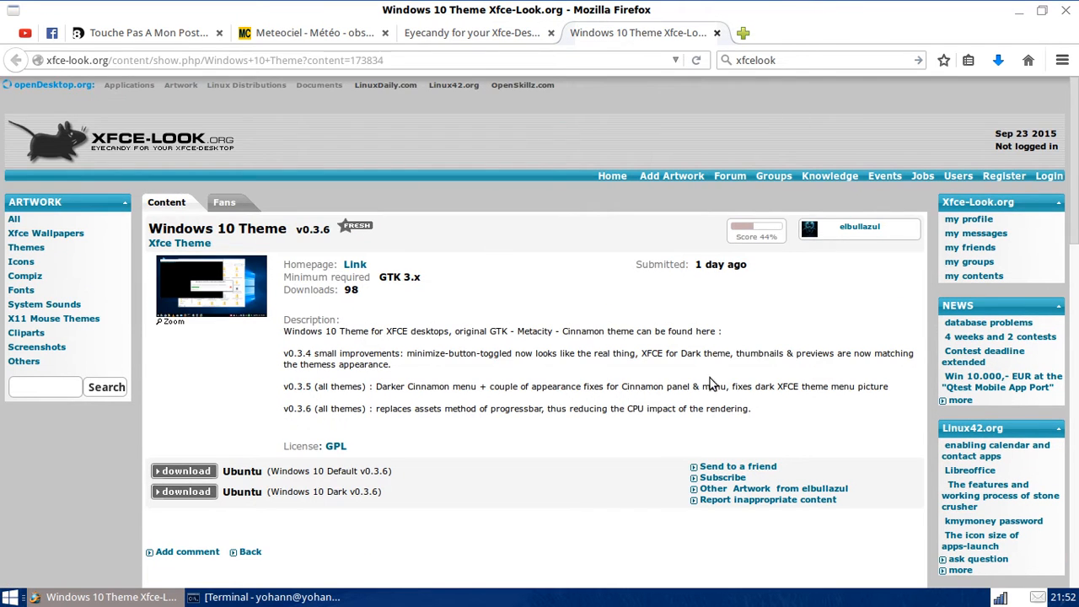
scroll(506, 321, down, 1)
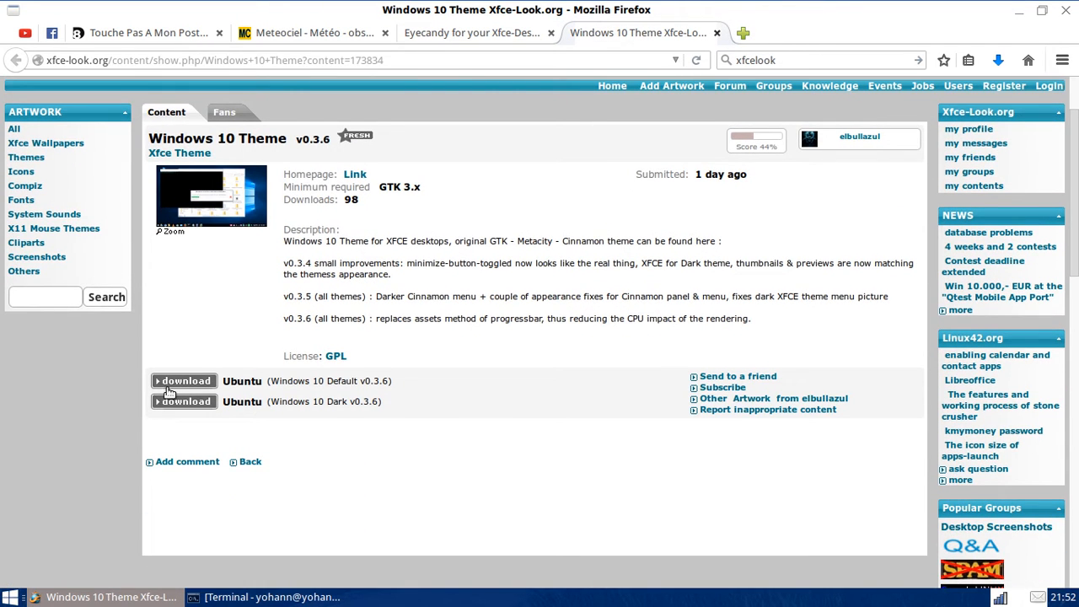
- Search the web for "gnomelook" in a new tab and open the GNOME-Look.org site
mouse_move(814, 209)
click(742, 34)
click(806, 60)
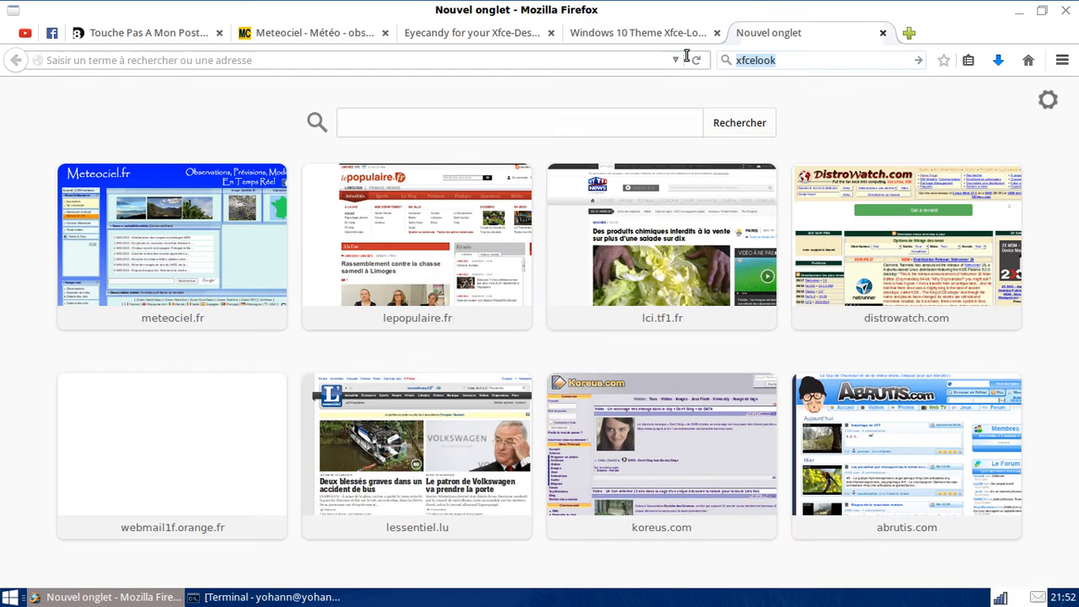
text(gnomelook)
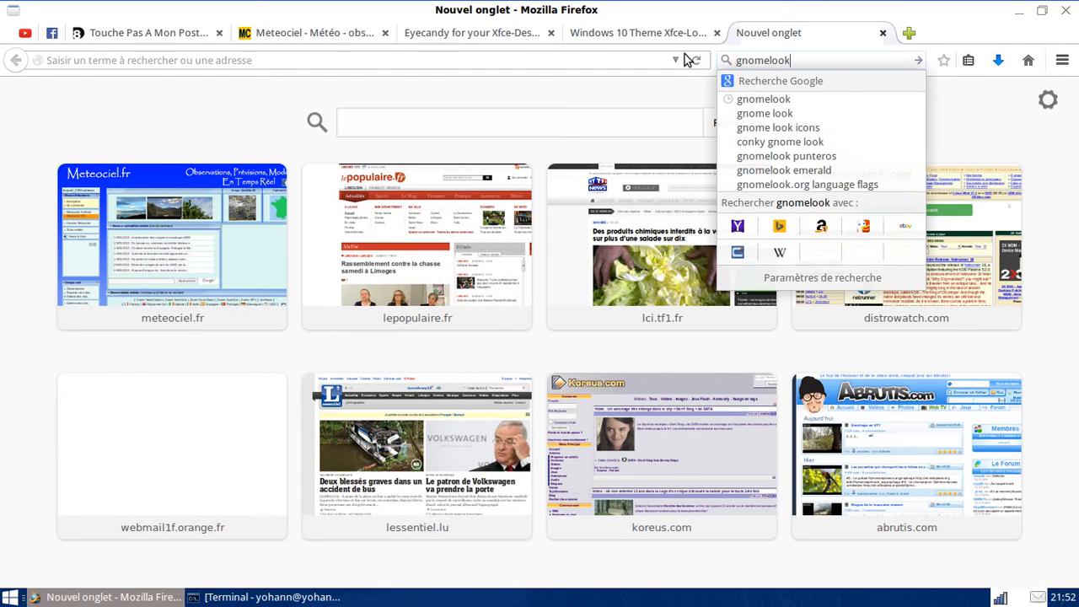
key(Return)
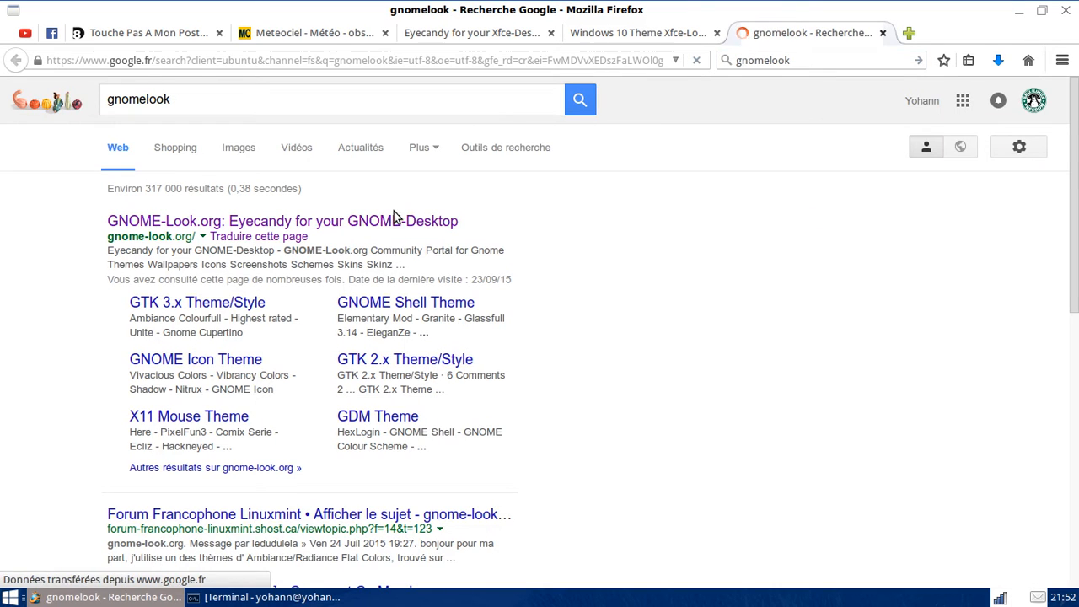
click(350, 224)
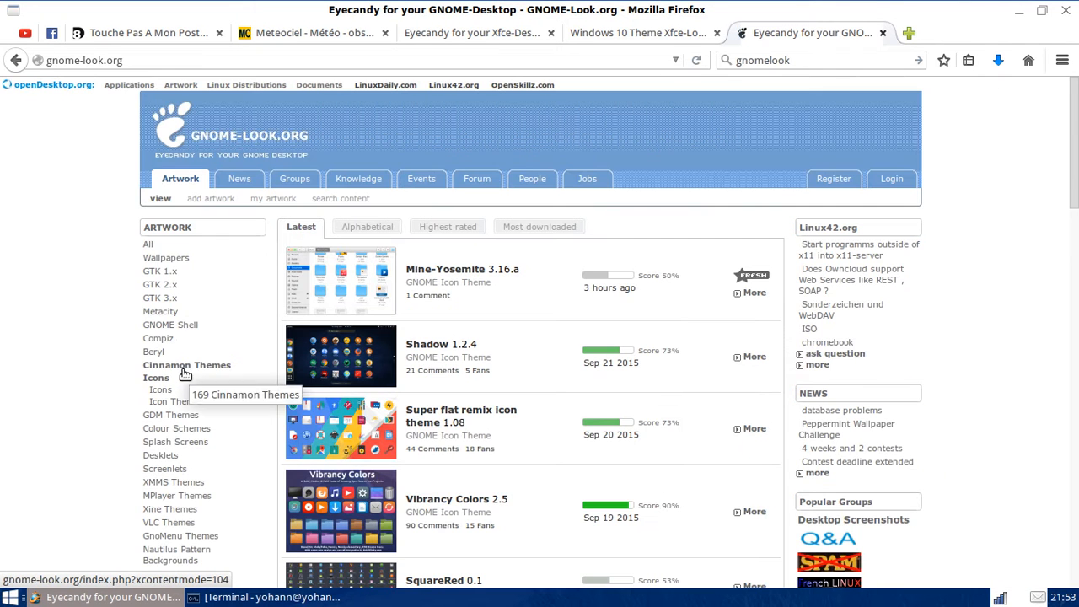
- Browse the Icon Themes category and open the Windows 10 Icons Theme 1.0 page
click(178, 403)
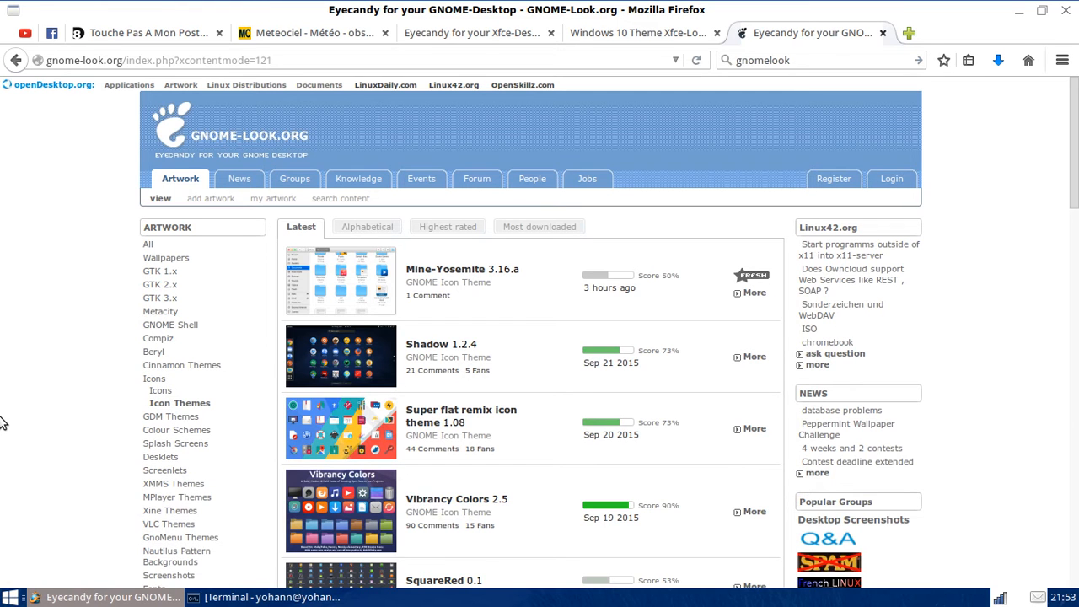
scroll(22, 418, down, 5)
scroll(511, 354, down, 3)
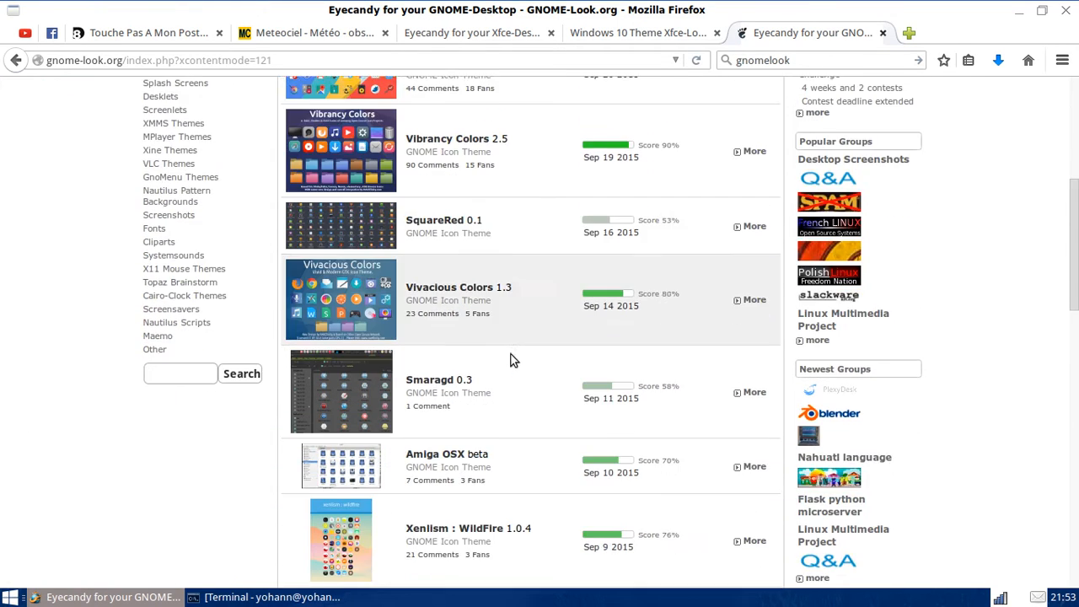
scroll(512, 354, down, 5)
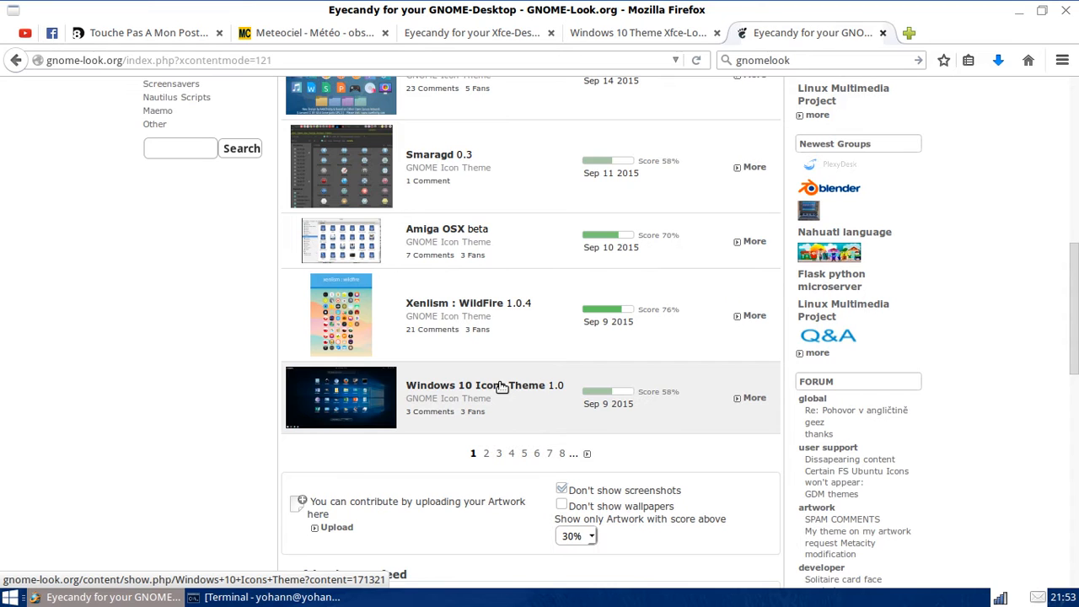
click(502, 386)
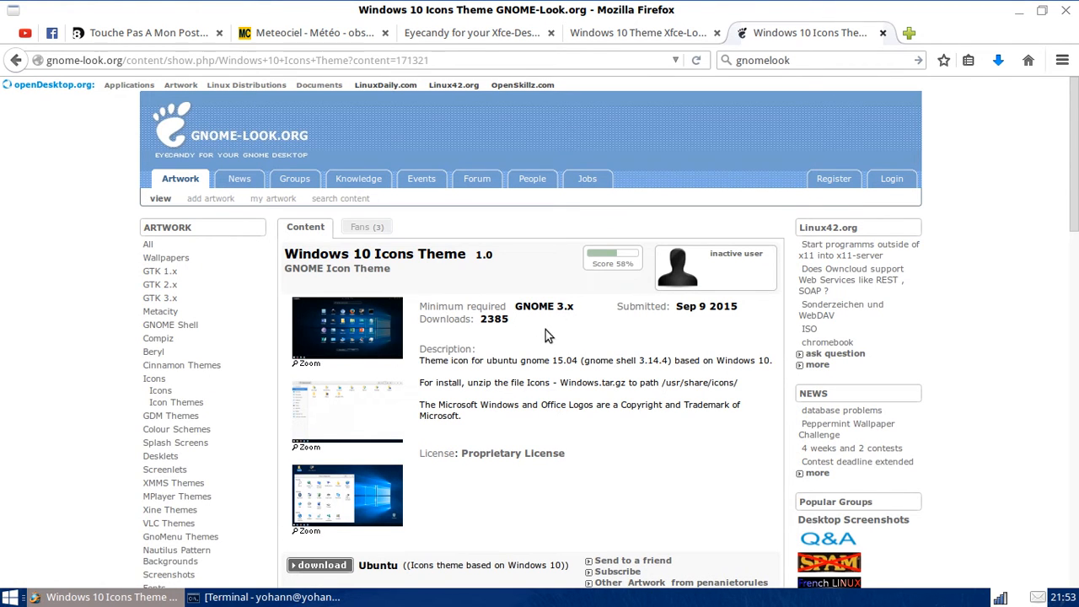
- Preview the icon theme's three screenshots enlarged, and go back to the Windows 10 Theme page on Xfce-Look
click(310, 405)
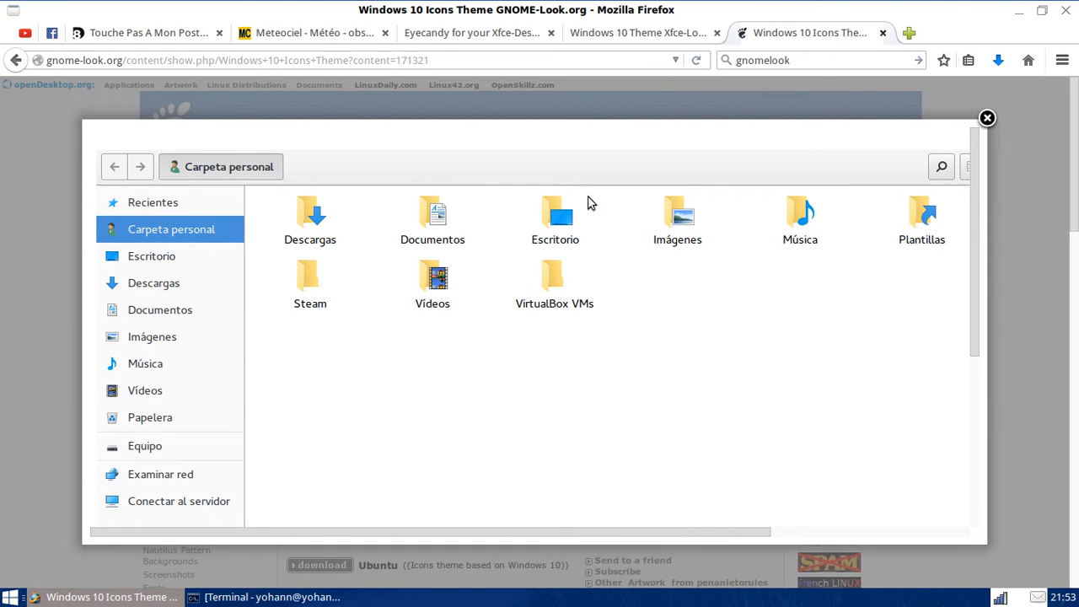
click(988, 118)
click(332, 347)
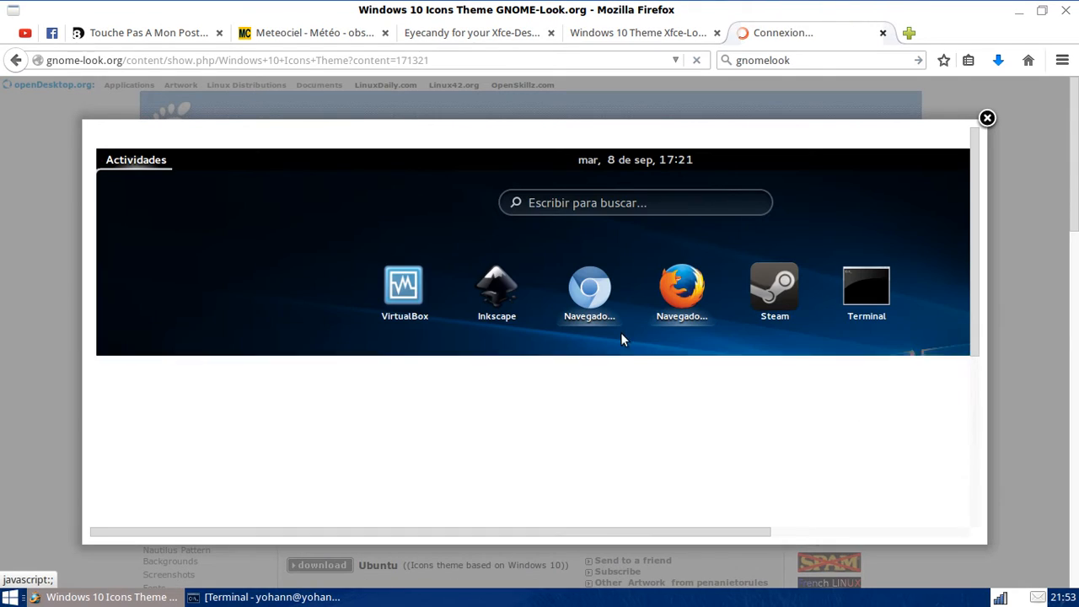
click(987, 119)
click(355, 523)
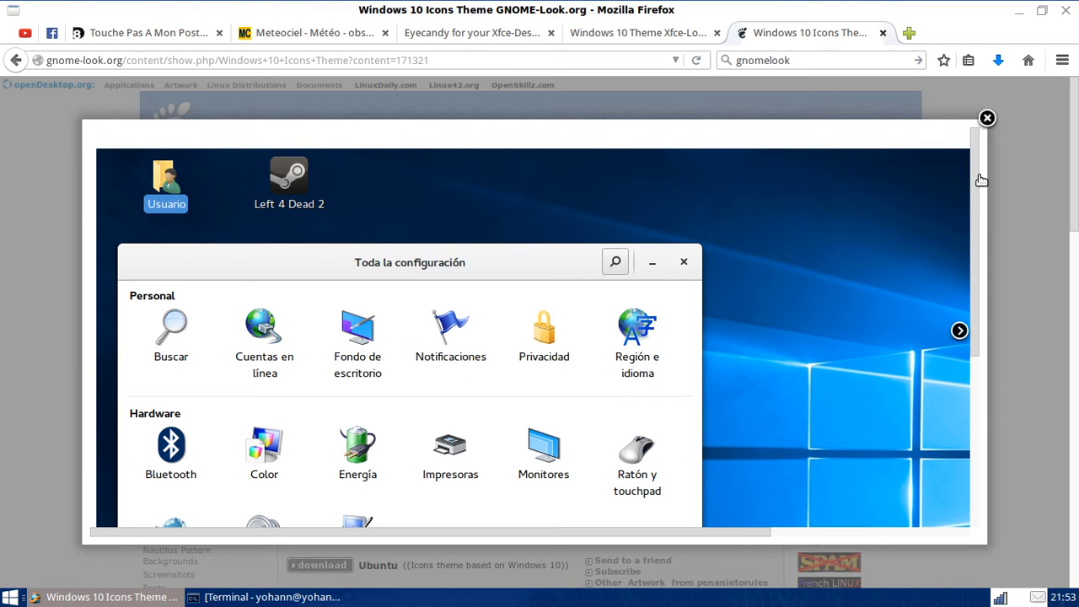
click(987, 119)
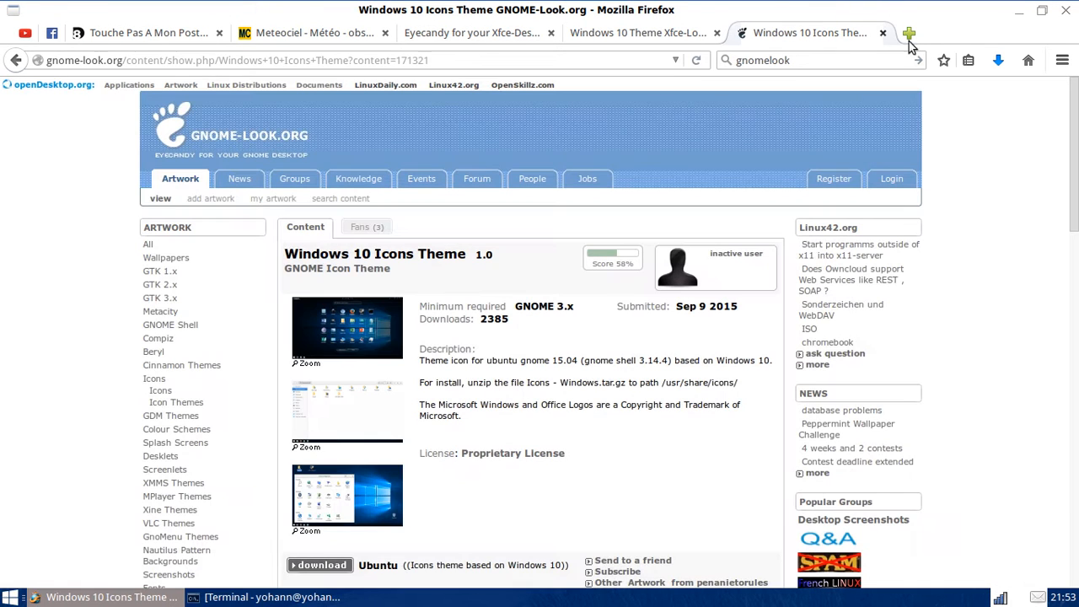
click(639, 32)
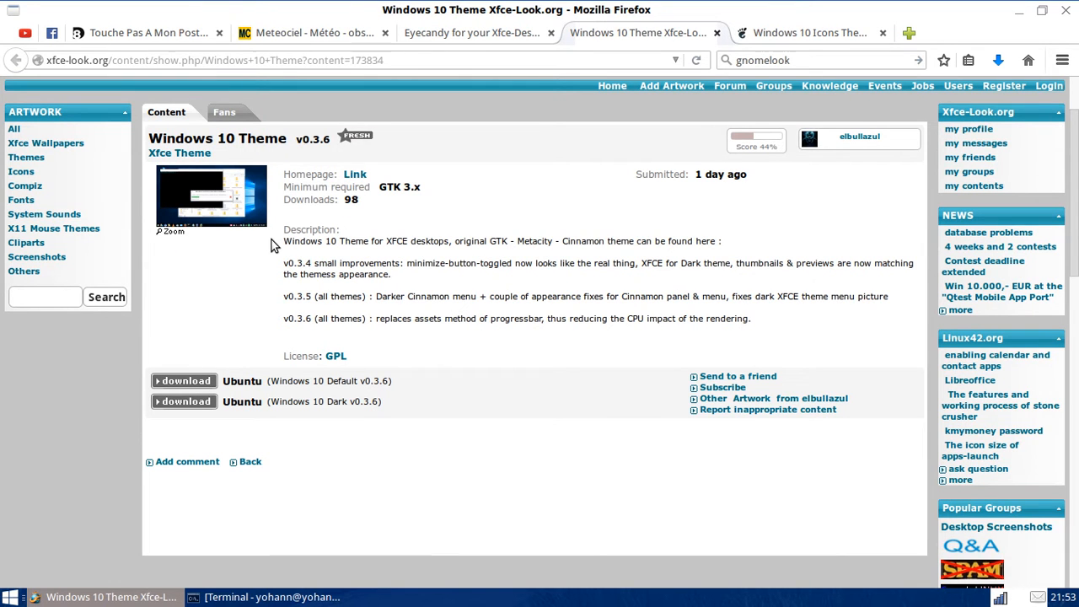
- Minimize Firefox, open the gg folder inside Images in the home folder, and select Windows_logo_-_2012.svg.png
click(1017, 11)
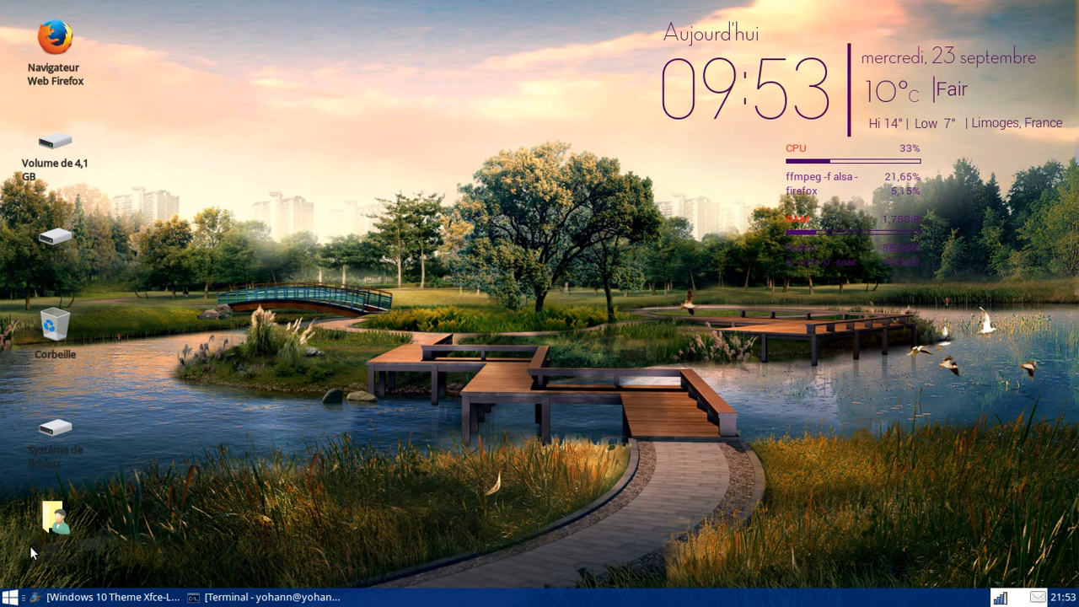
double_click(62, 518)
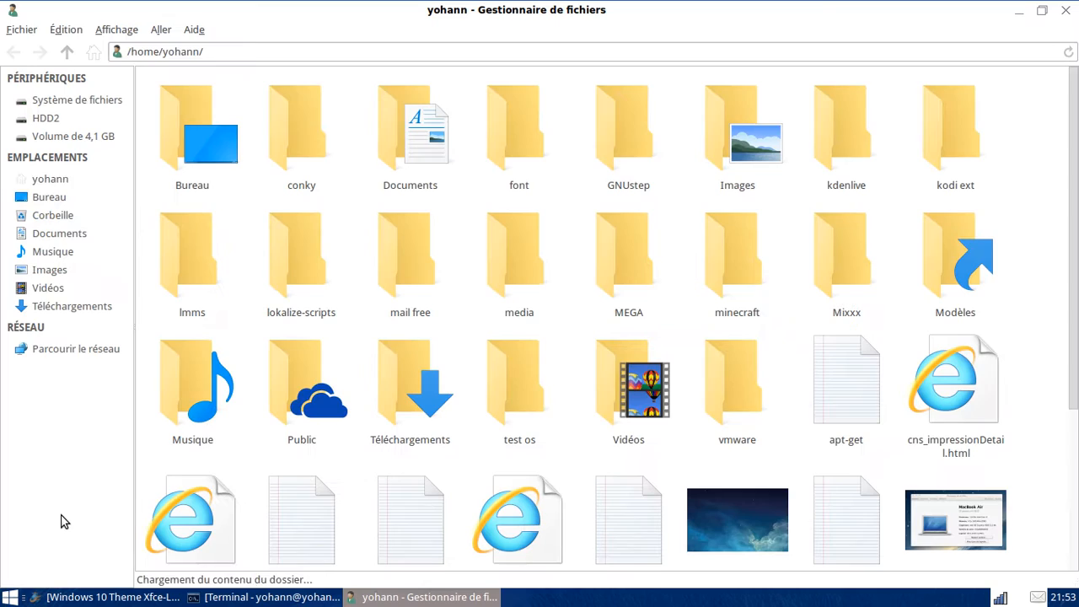
double_click(731, 128)
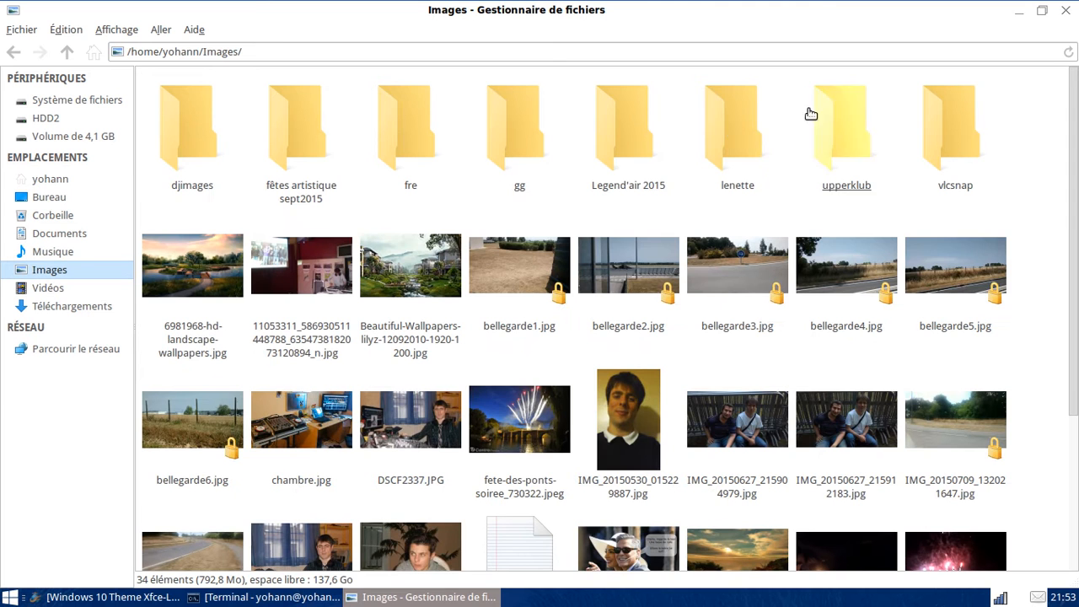
click(546, 144)
double_click(546, 143)
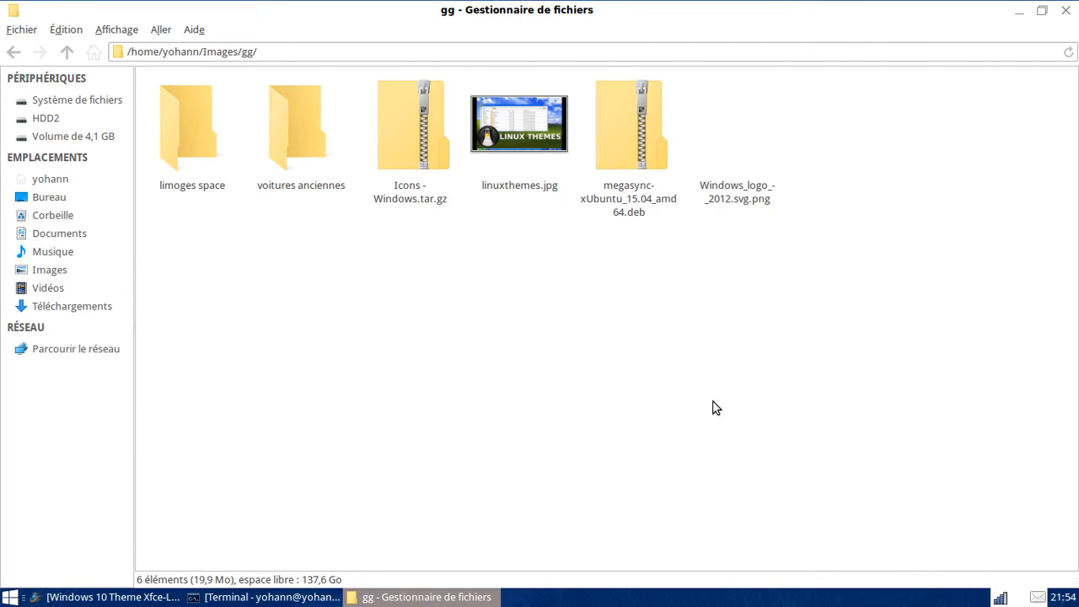
click(769, 135)
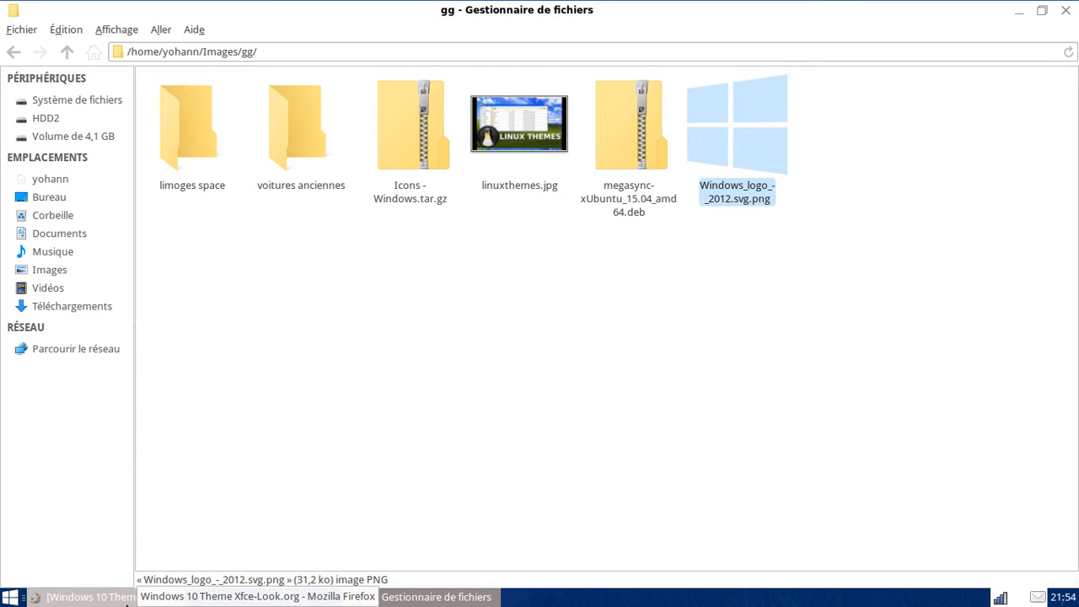
- Switch back to Firefox and search Google for images of "windows 10" in a new tab
click(126, 600)
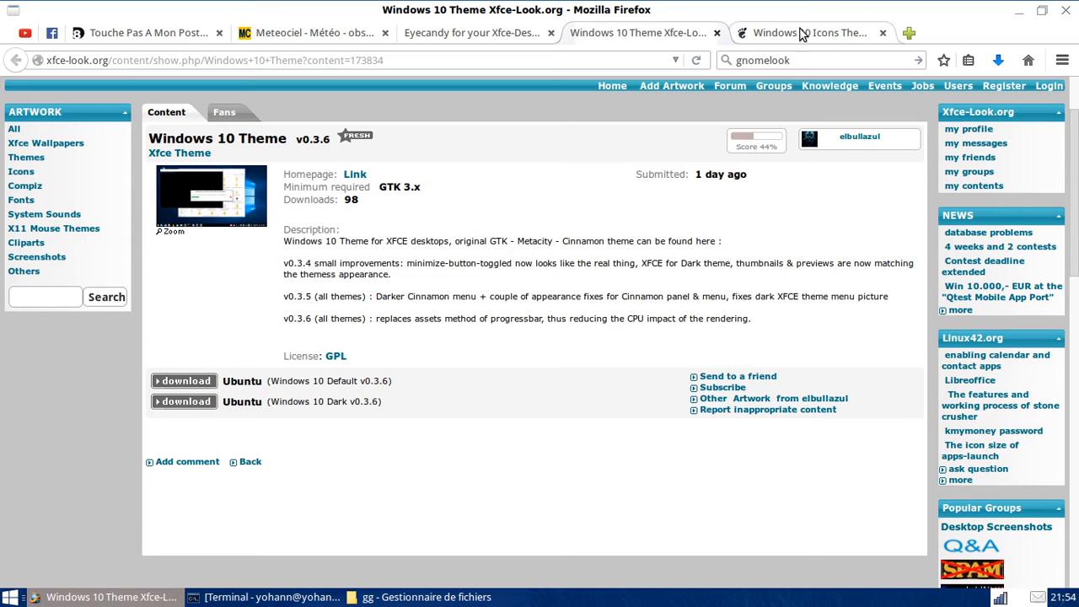
click(909, 34)
drag(830, 63, 568, 60)
text(windfw)
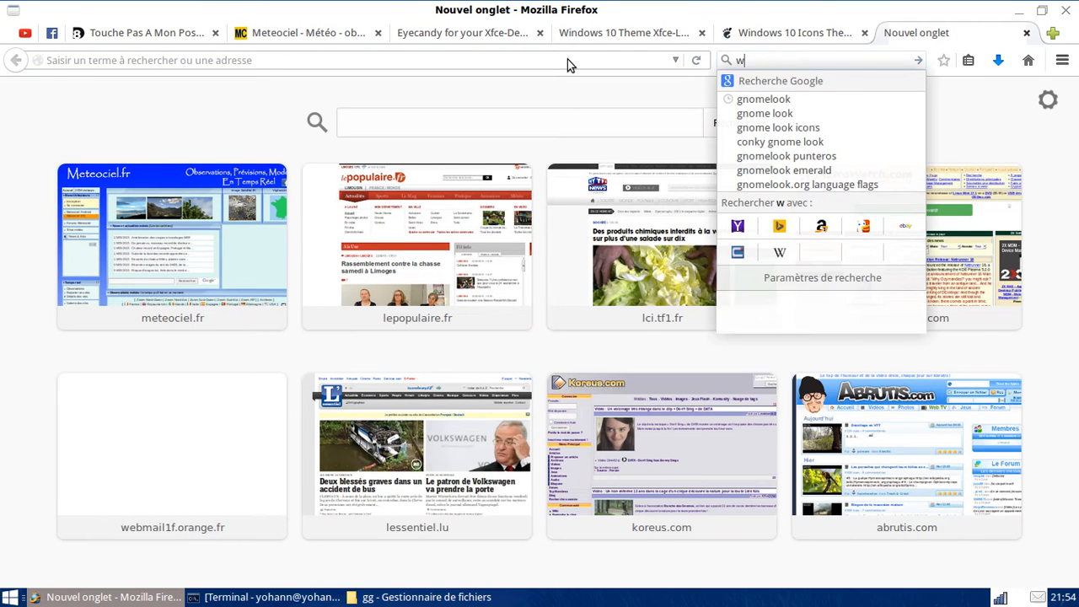
key(BackSpace)
key(BackSpace)
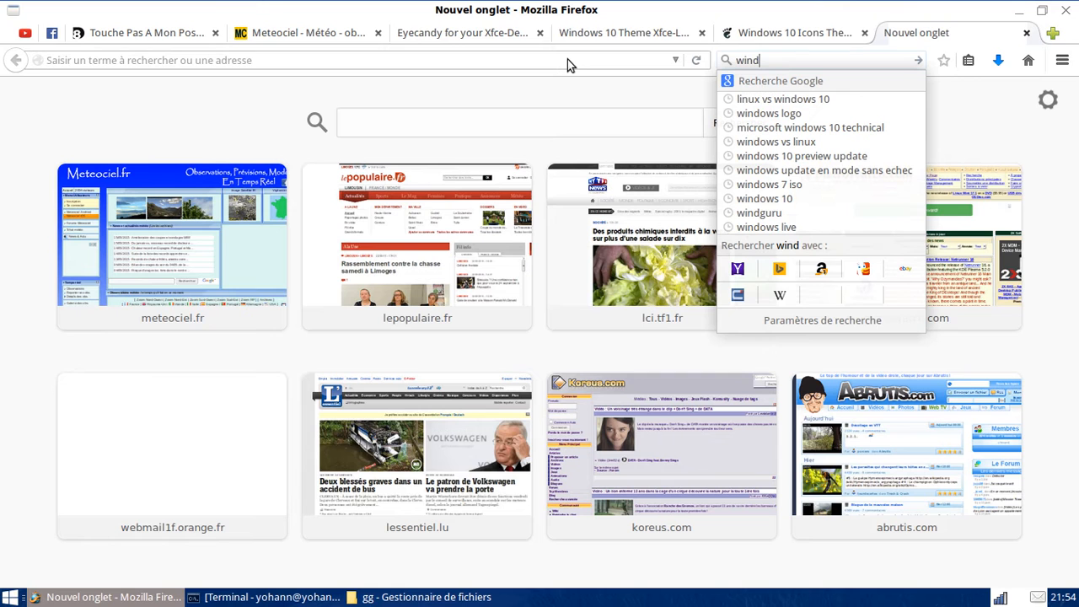
key(Down)
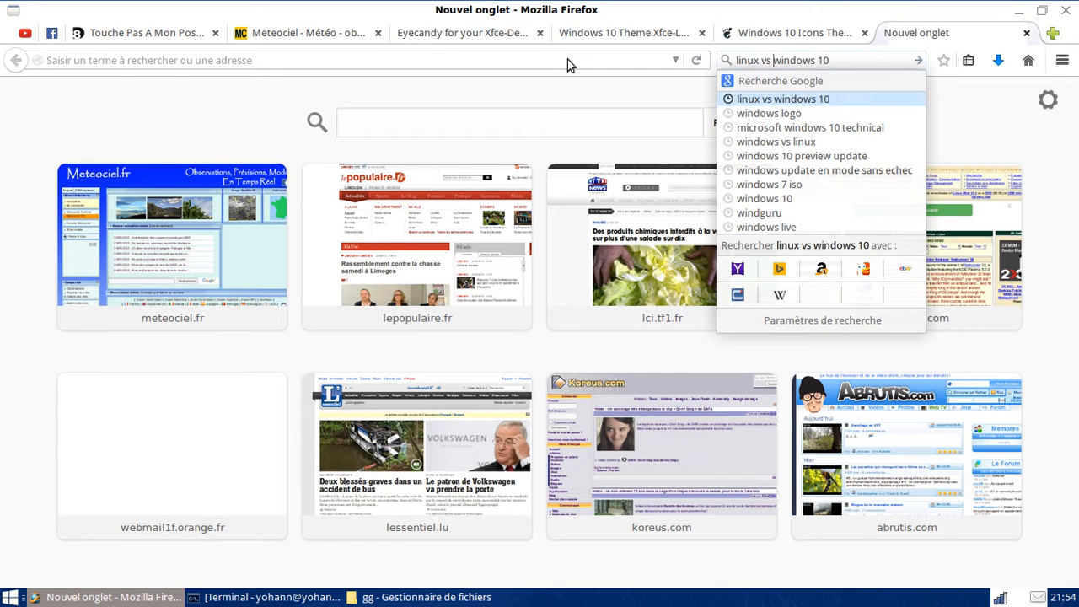
key(BackSpace)
key(BackSpace)
key(BackSpace)
key(BackSpace)
key(BackSpace)
key(BackSpace)
key(BackSpace)
key(BackSpace)
key(BackSpace)
key(Return)
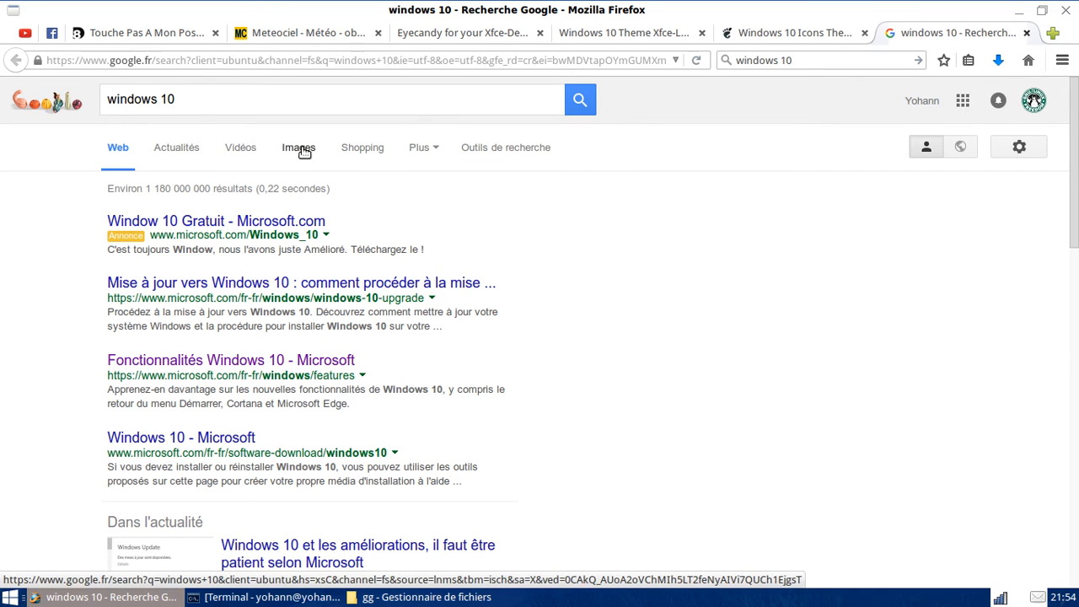
click(302, 150)
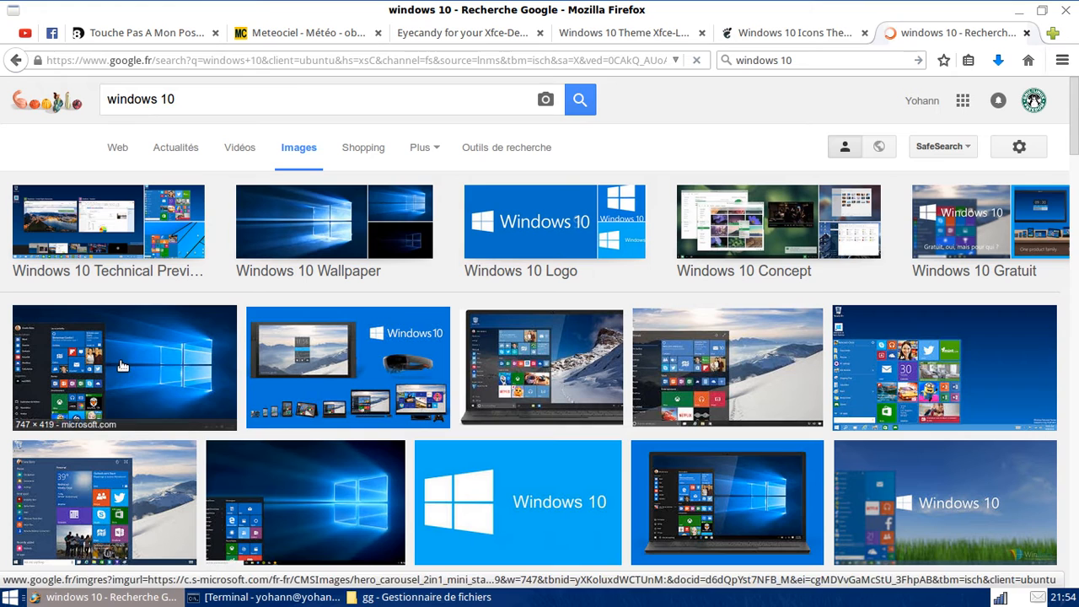
- View the first result, the microsoft.com Start menu image, at full size and return to the image results
click(506, 397)
click(522, 344)
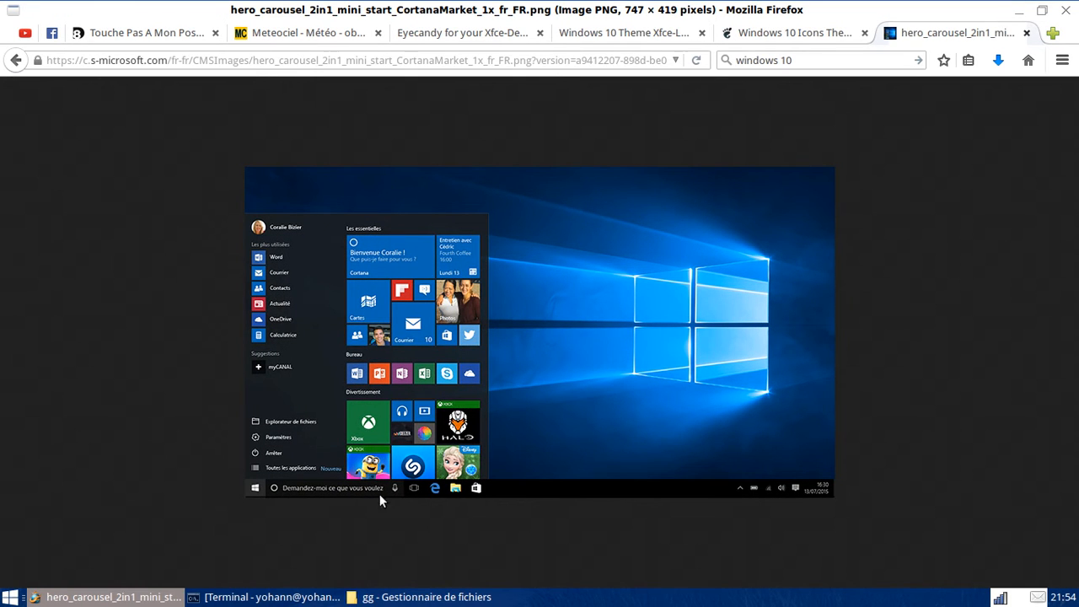
click(17, 61)
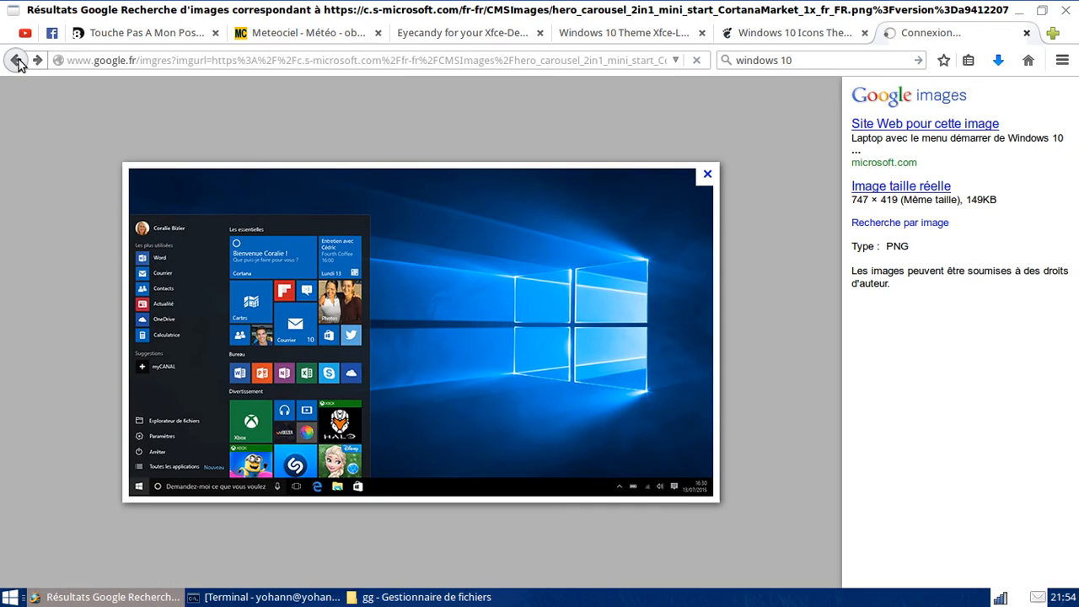
click(17, 61)
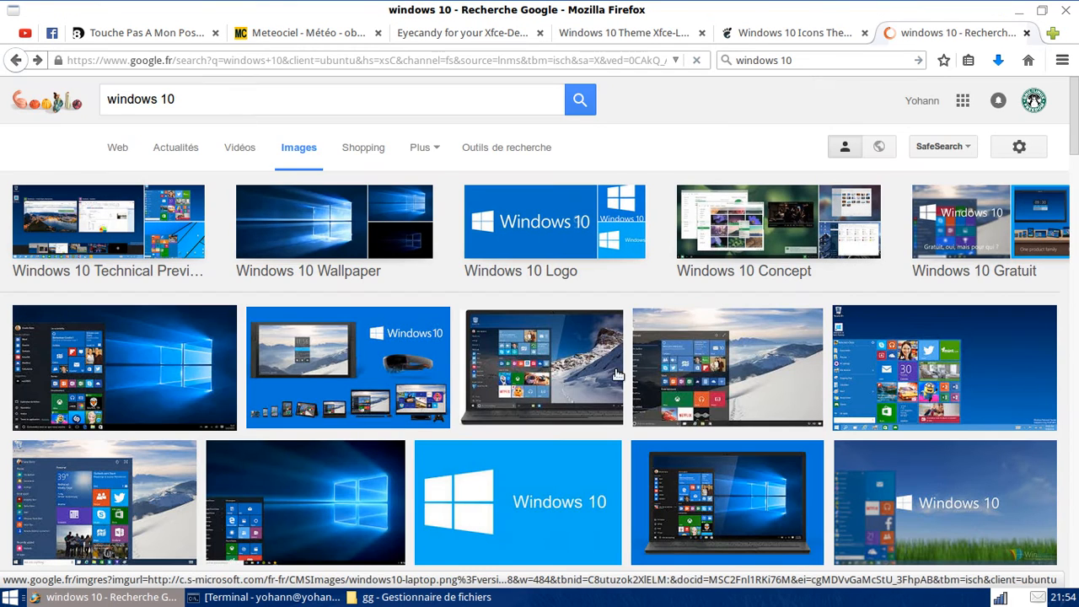
- Open the 1920 × 1080 extremetech.com Windows 10 desktop image from the results at full size
scroll(869, 447, down, 4)
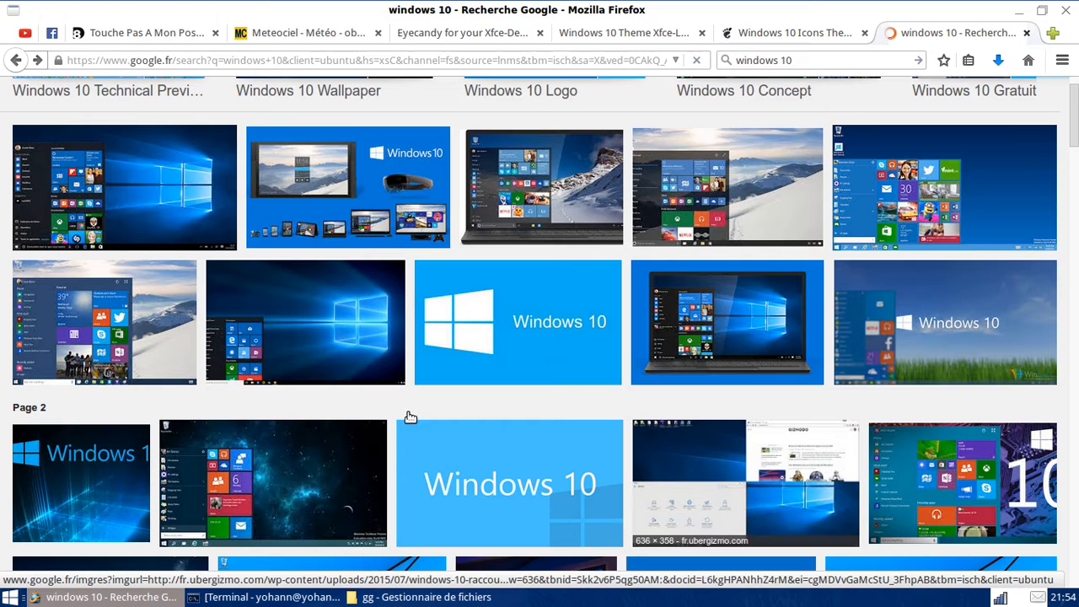
click(360, 301)
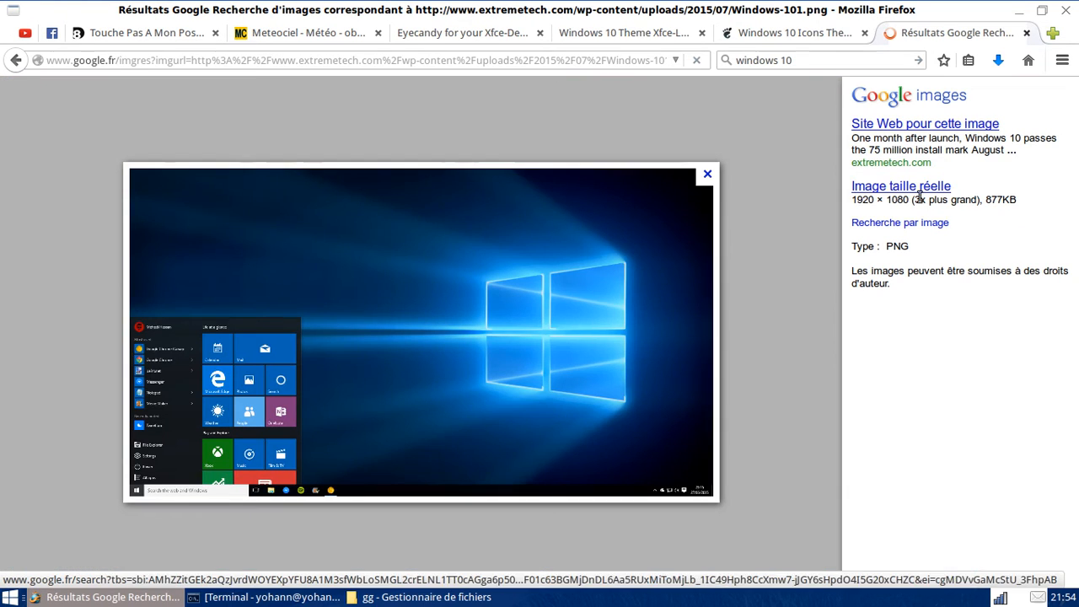
click(921, 194)
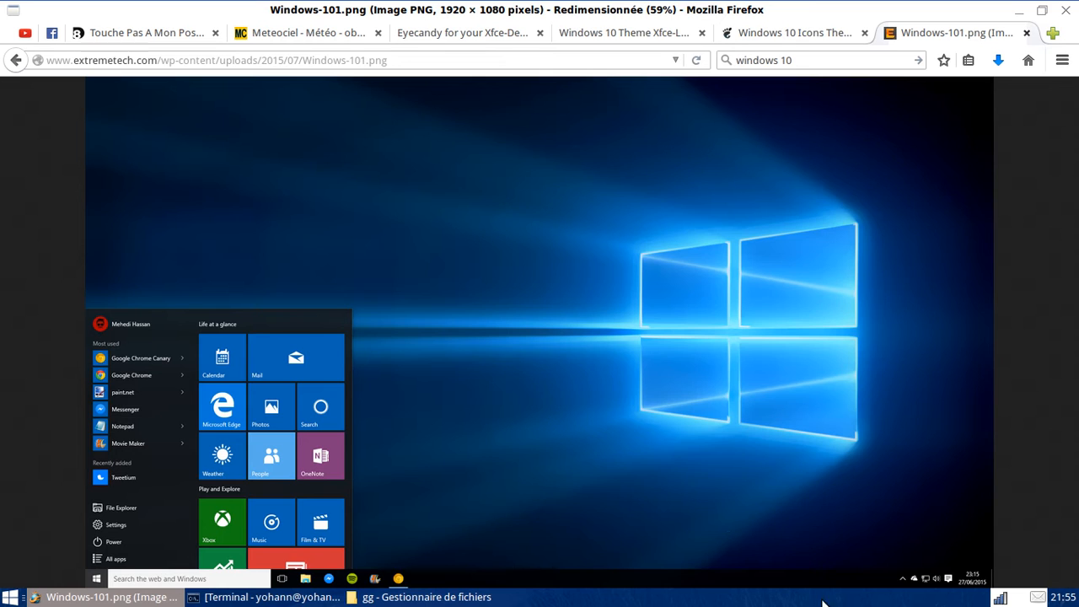
- Open the panel preferences and set Tableau de bord 1's background style to Aucun (style par défaut)
right_click(788, 600)
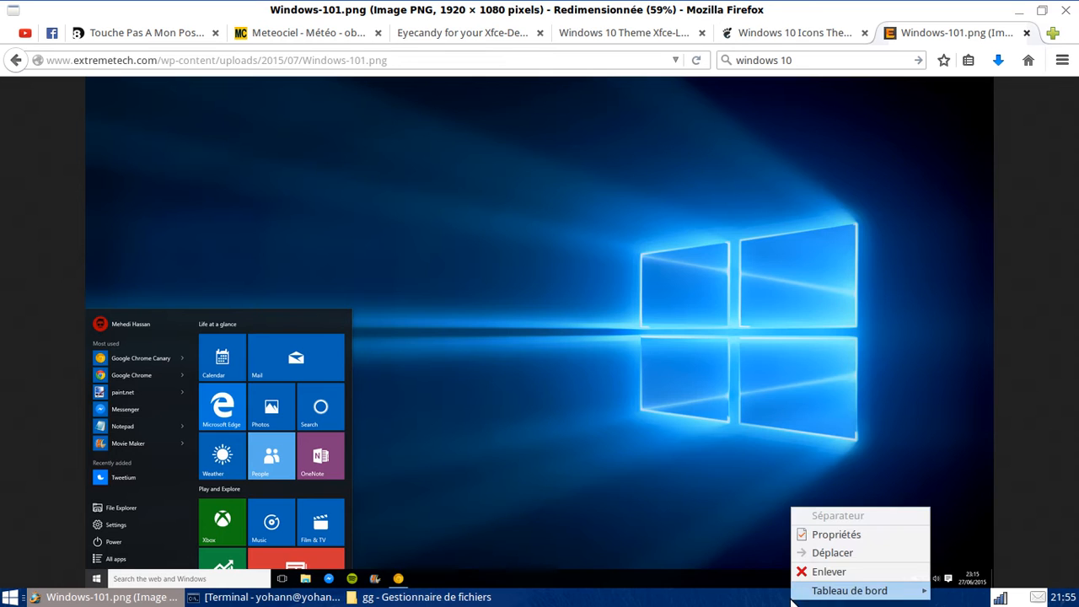
mouse_move(828, 594)
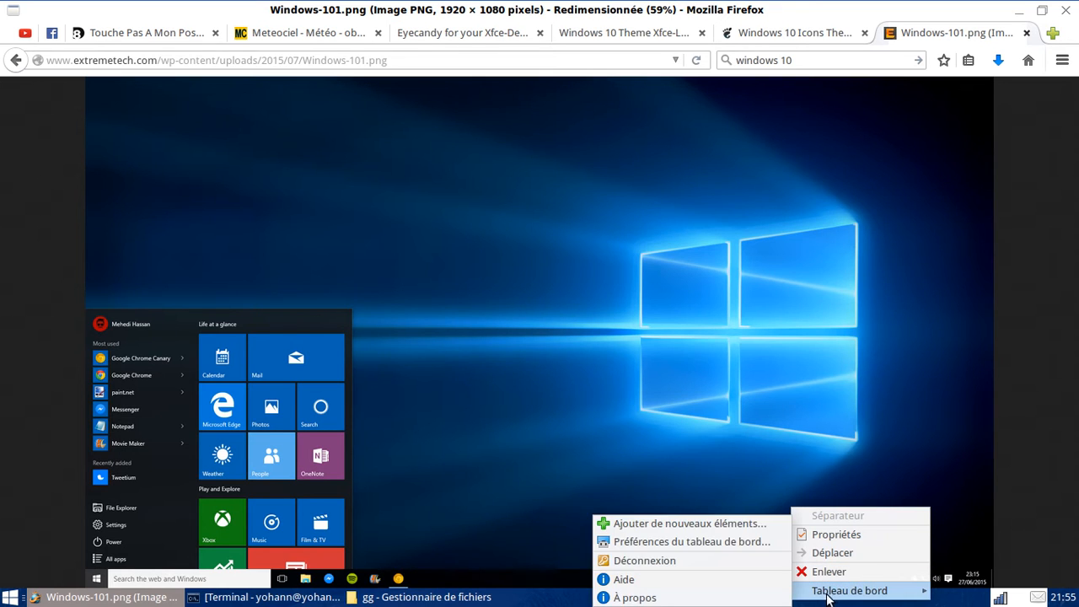
click(637, 542)
click(67, 124)
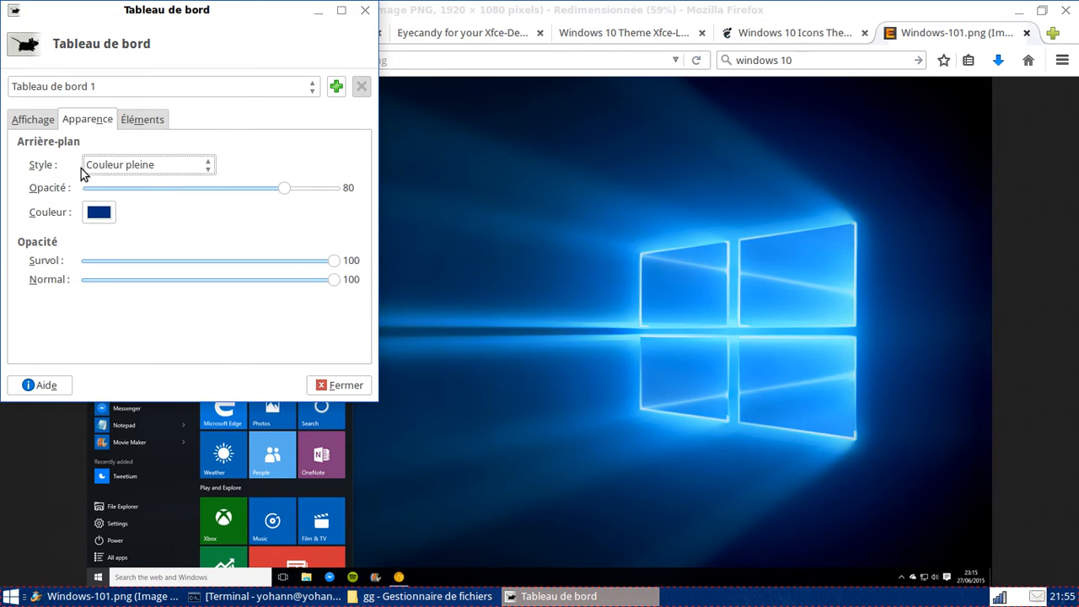
click(110, 165)
click(135, 140)
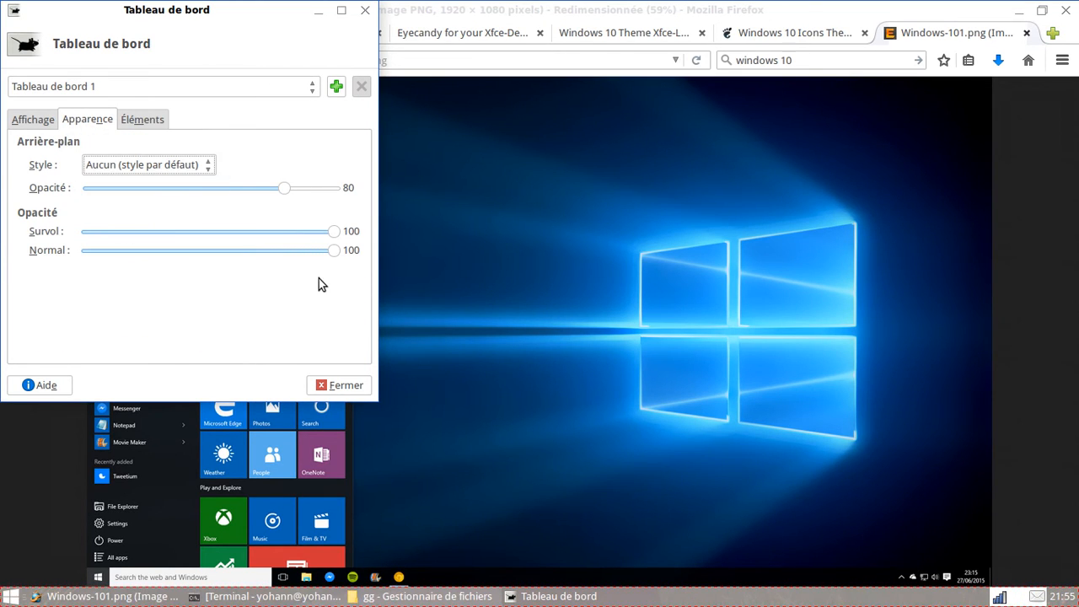
- Set the panel's background style to Couleur pleine and its colour to black
click(141, 166)
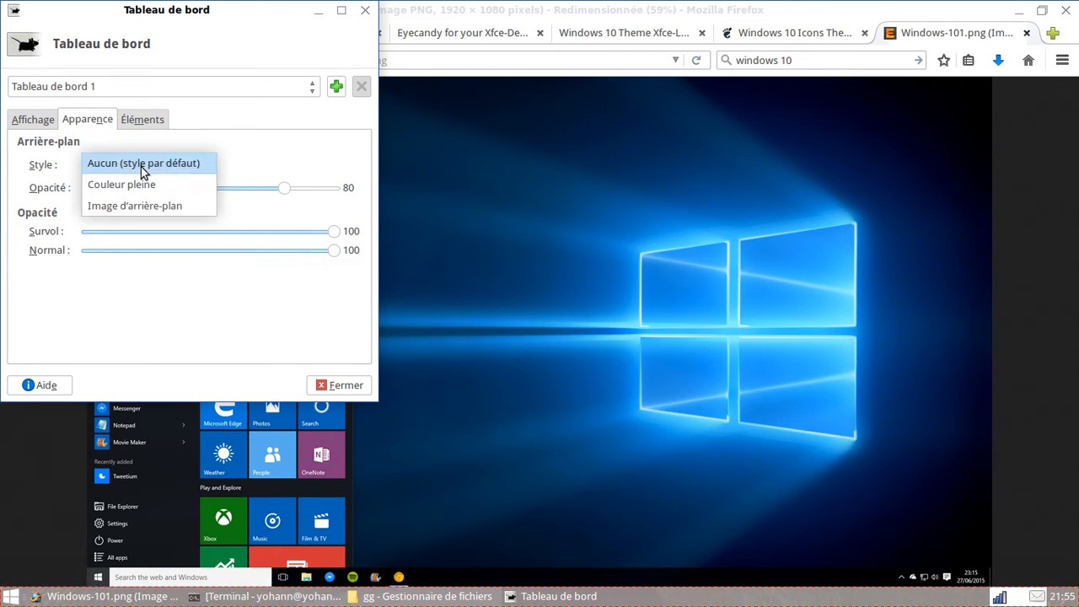
click(157, 184)
click(103, 213)
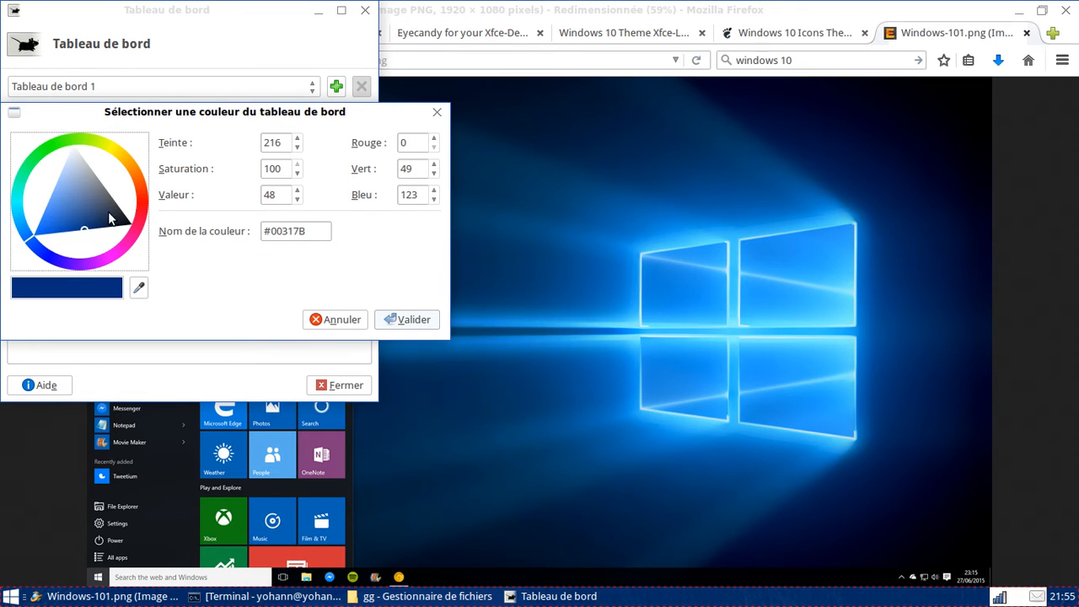
drag(109, 218, 135, 221)
click(412, 320)
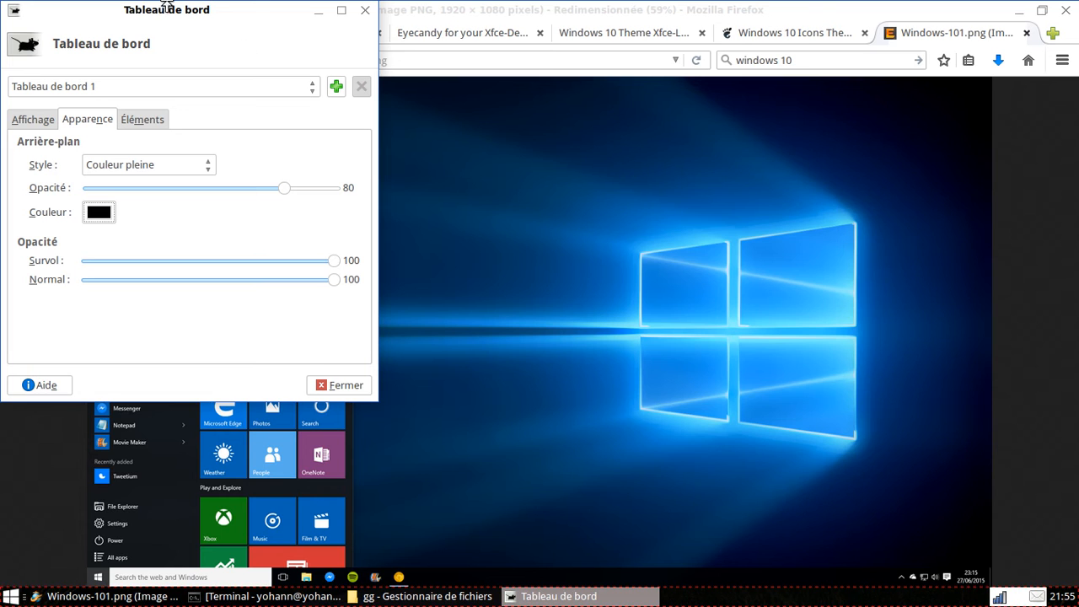
- Move the panel preferences window aside and minimize the browser and file manager windows behind it
drag(167, 15, 612, 90)
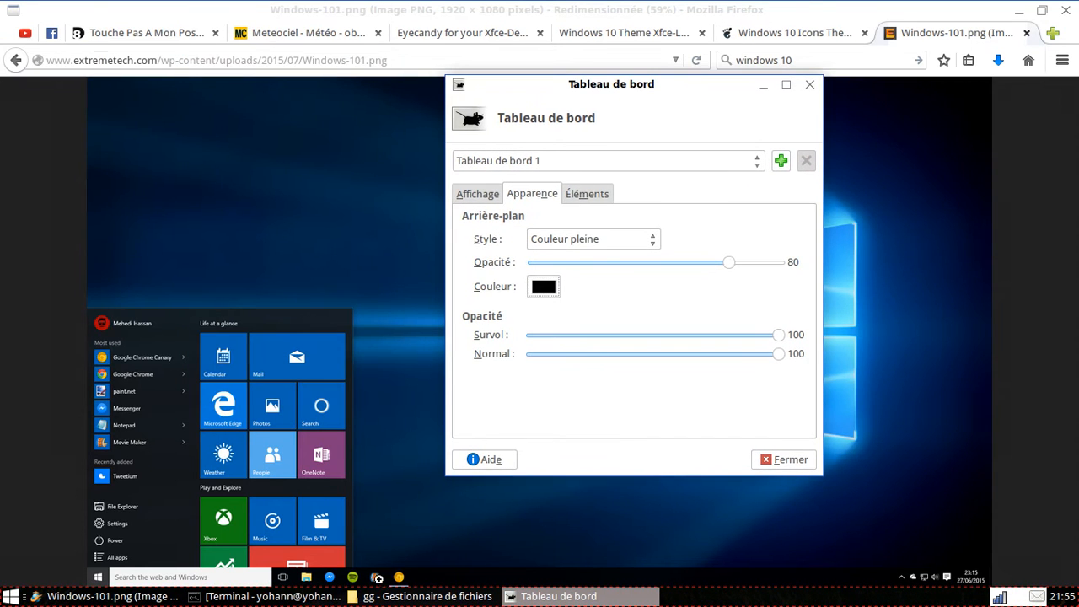
click(786, 84)
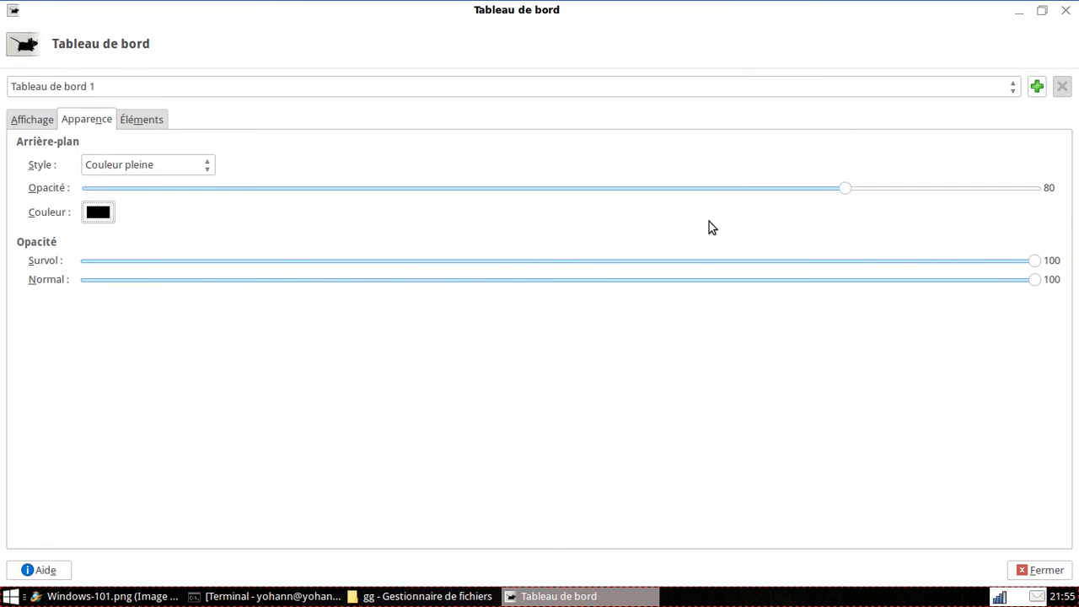
click(1043, 10)
click(1020, 12)
click(1025, 8)
click(1019, 10)
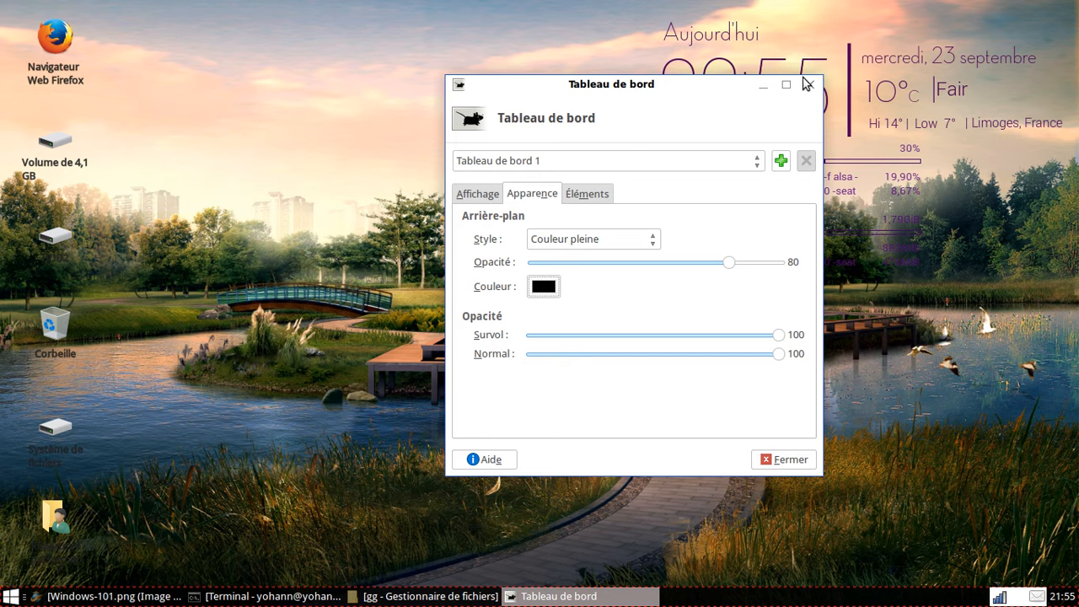
- Close the gg file manager window and the panel preferences window
right_click(406, 596)
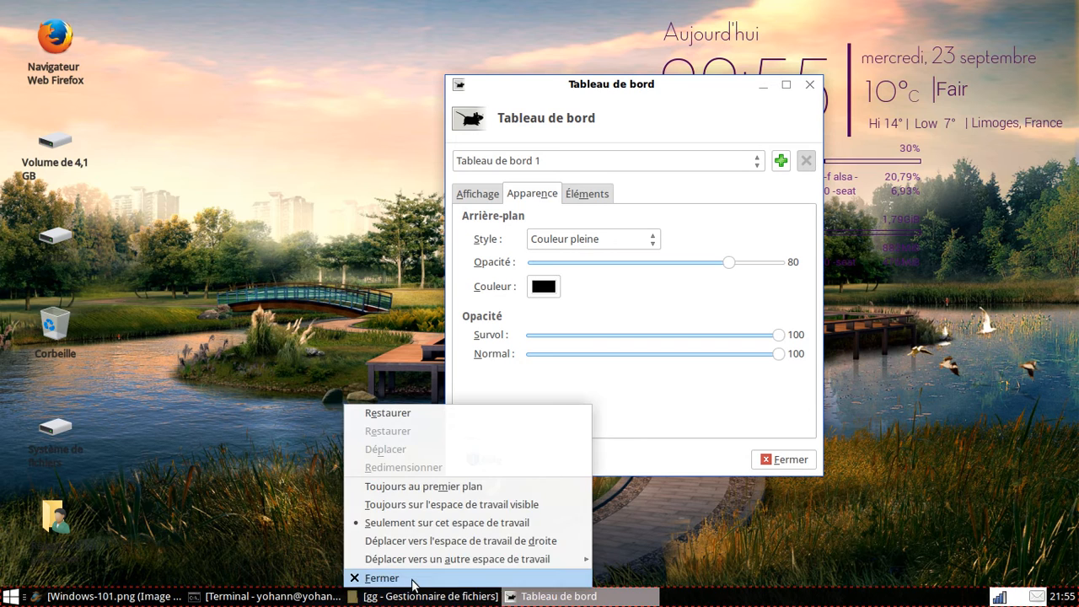
click(412, 577)
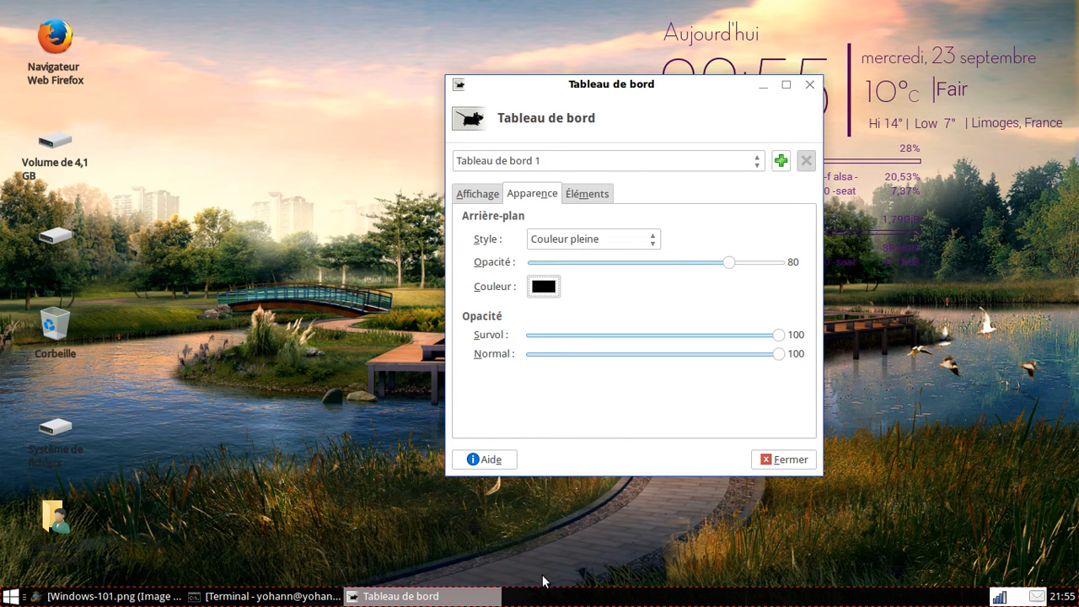
drag(650, 87, 455, 79)
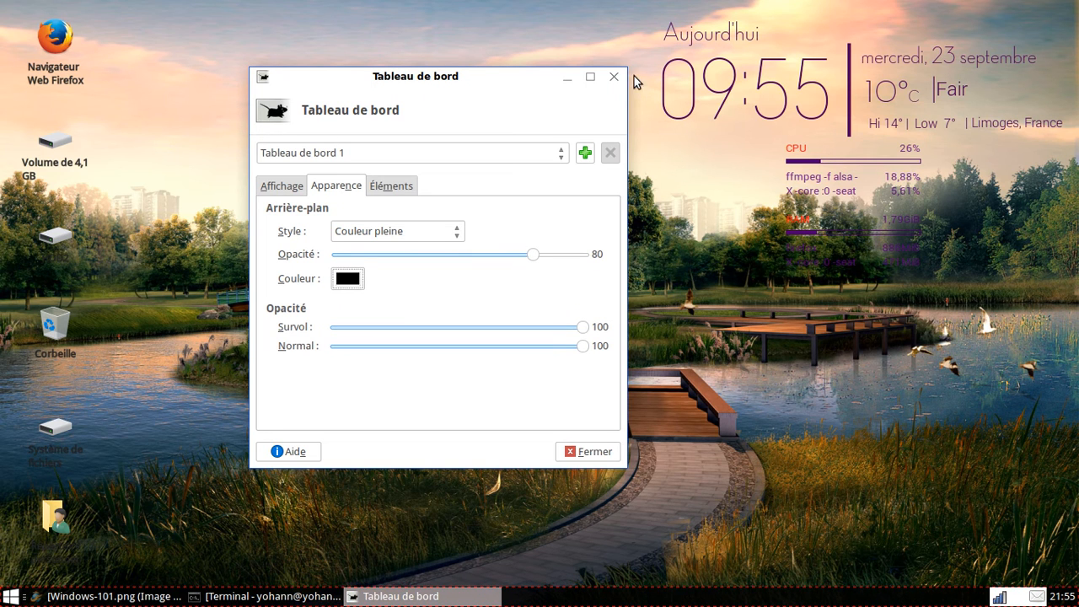
drag(420, 81, 477, 84)
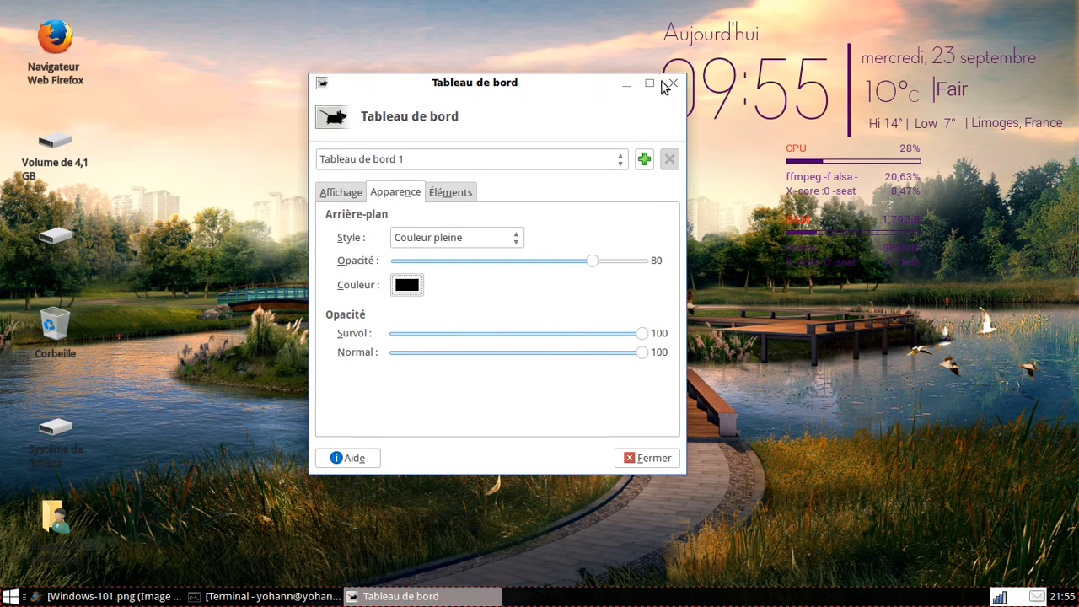
click(673, 84)
- Open the Apparence settings from the applications menu and apply the Windows 10 dark style
click(10, 597)
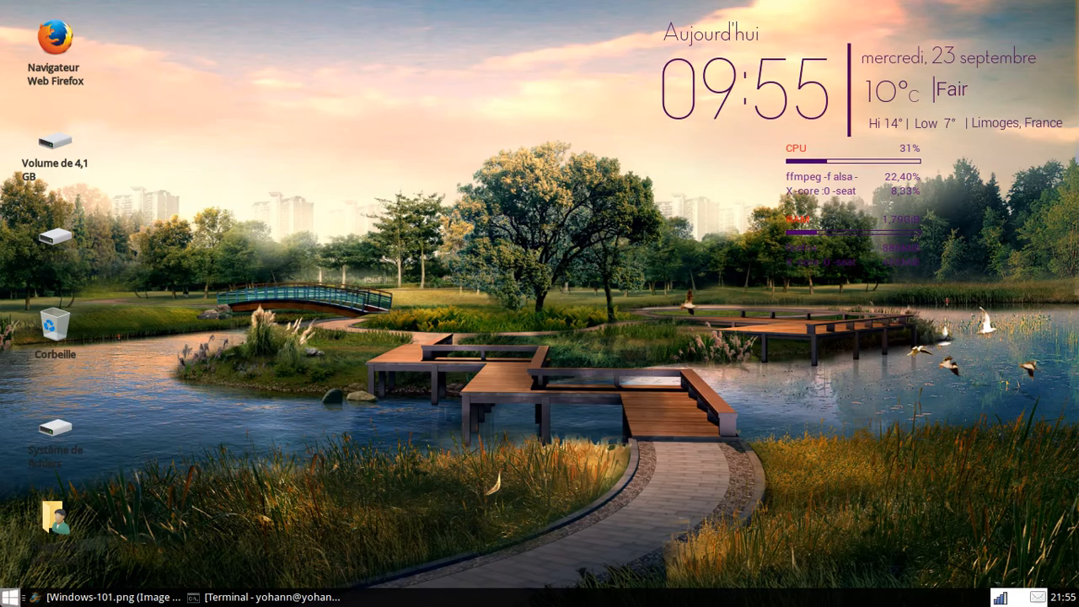
click(970, 14)
click(501, 212)
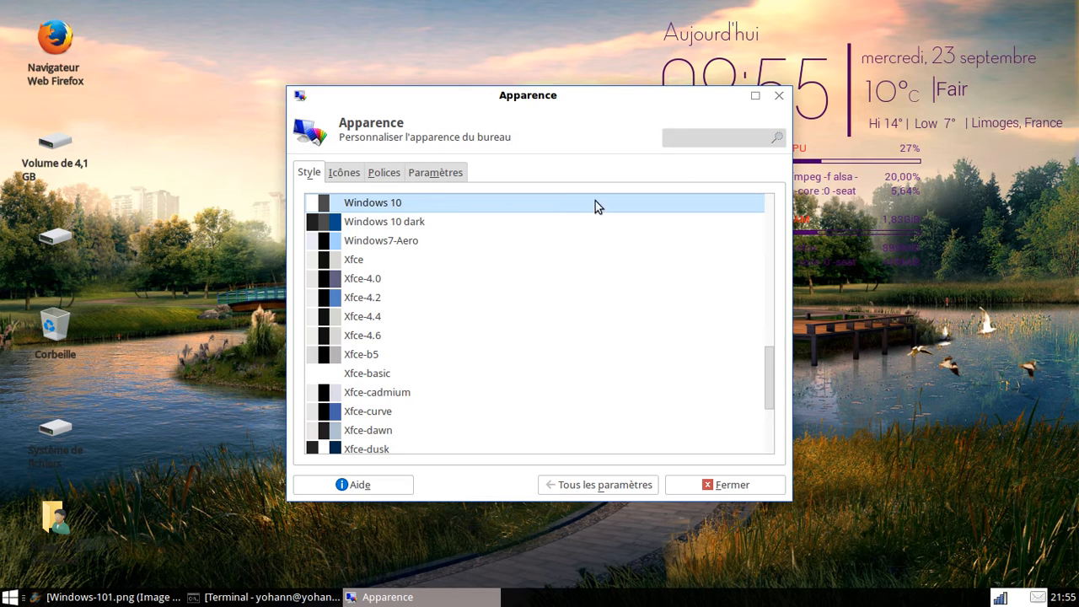
click(420, 222)
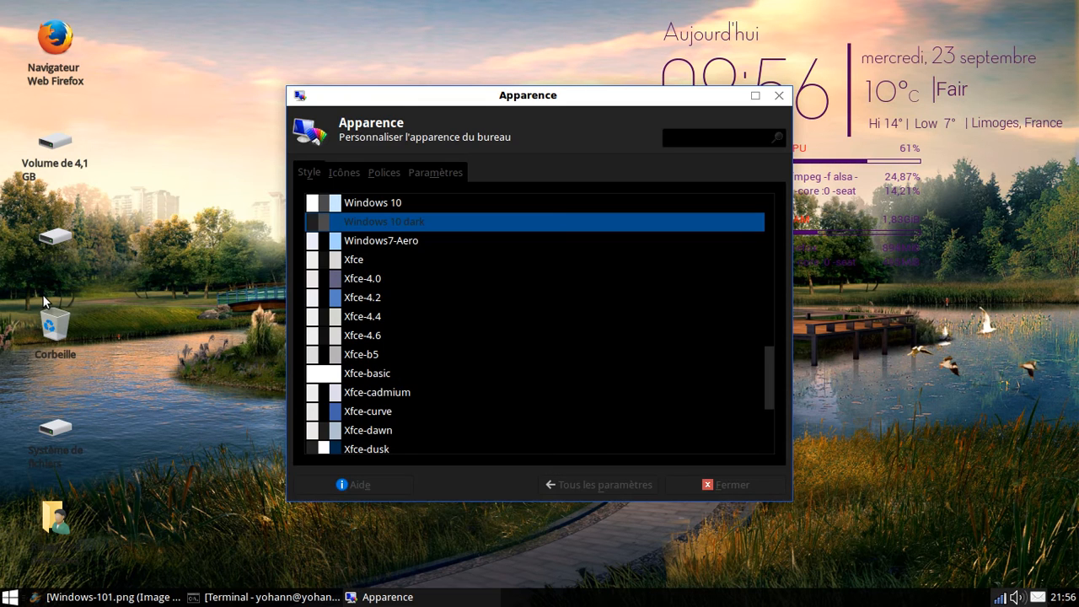
- Apply the Windows 10 dark theme to window borders in the Gestionnaire de fenêtres settings
click(626, 486)
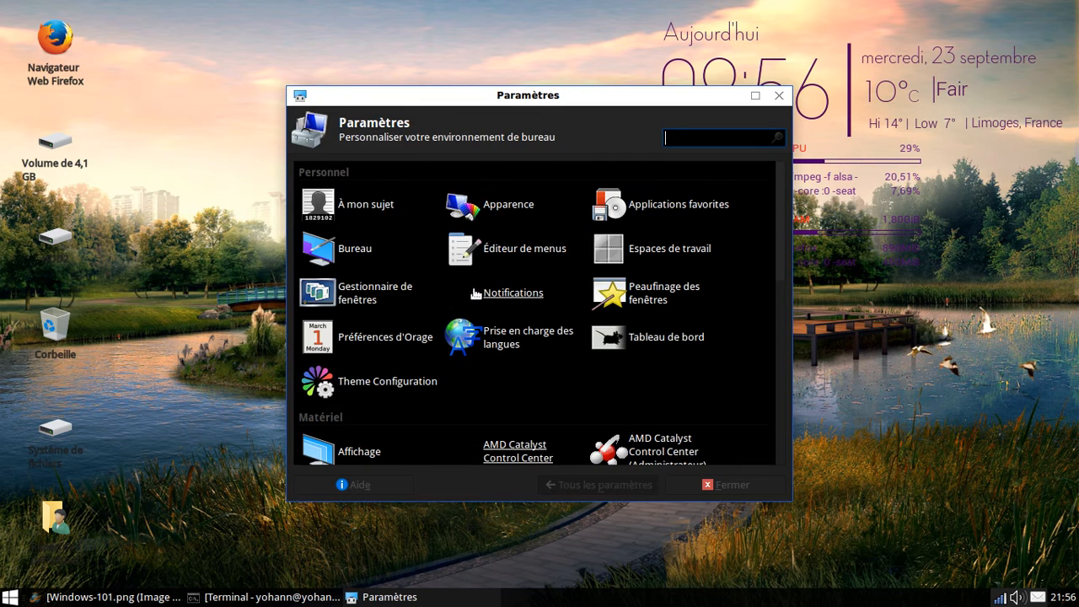
click(334, 306)
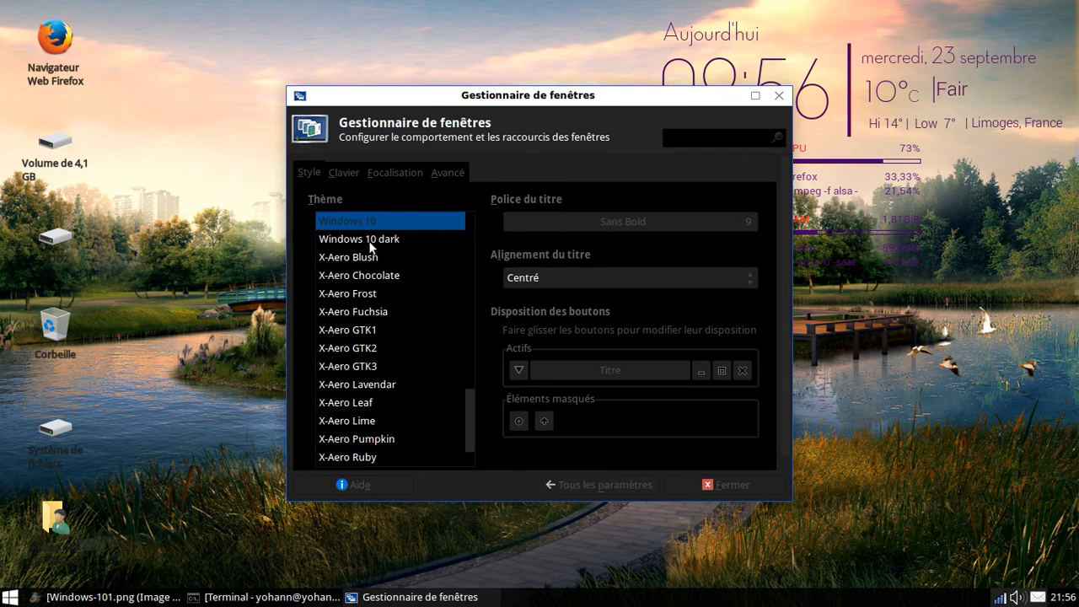
click(372, 239)
drag(485, 179, 583, 185)
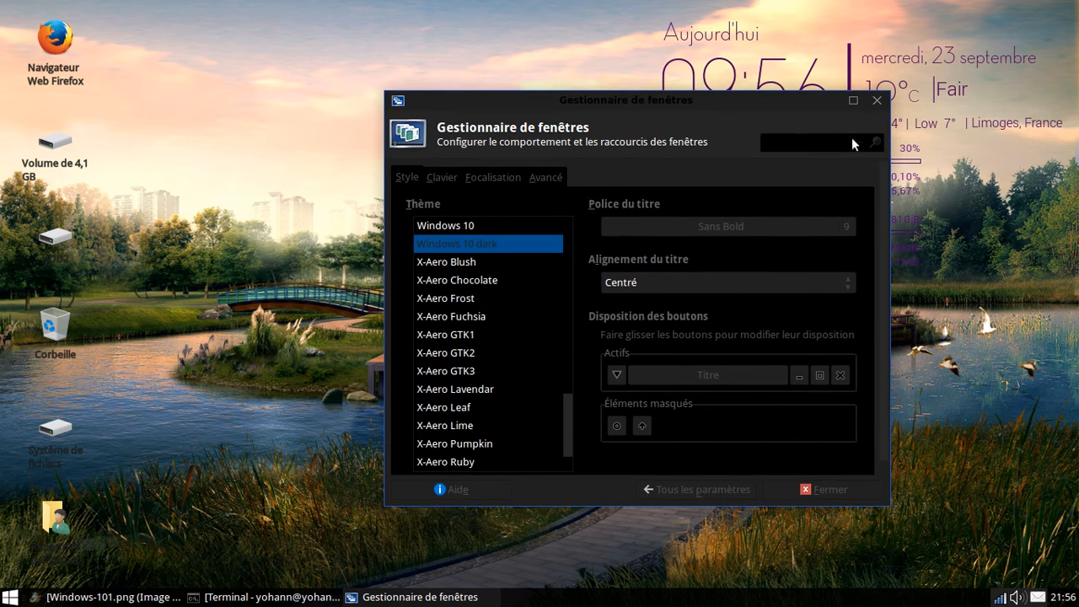
- Examine how the applications menu and the home folder look with the dark theme
key(super)
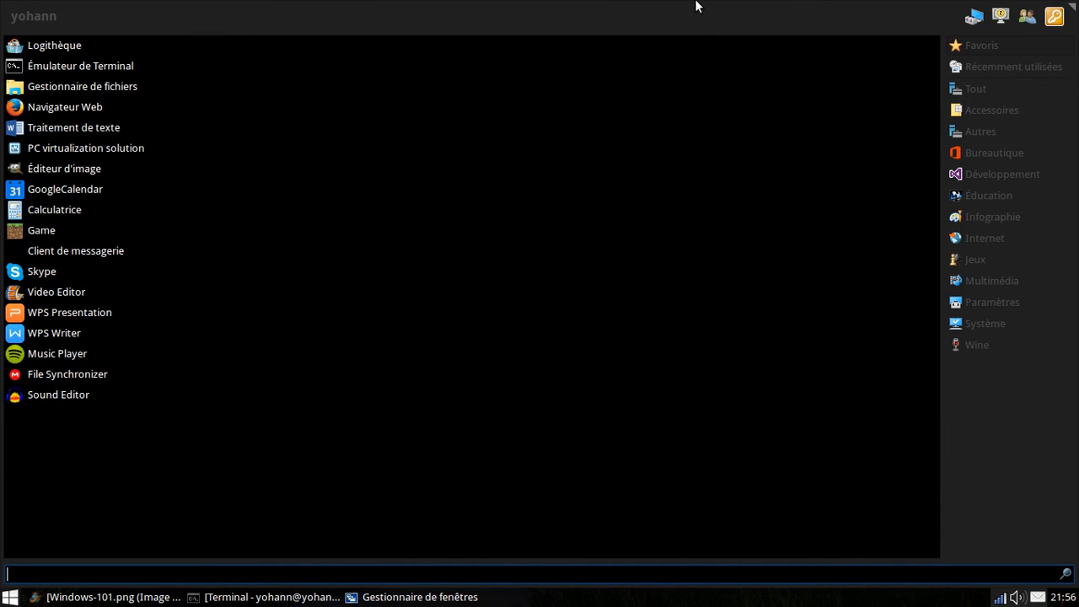
key(super)
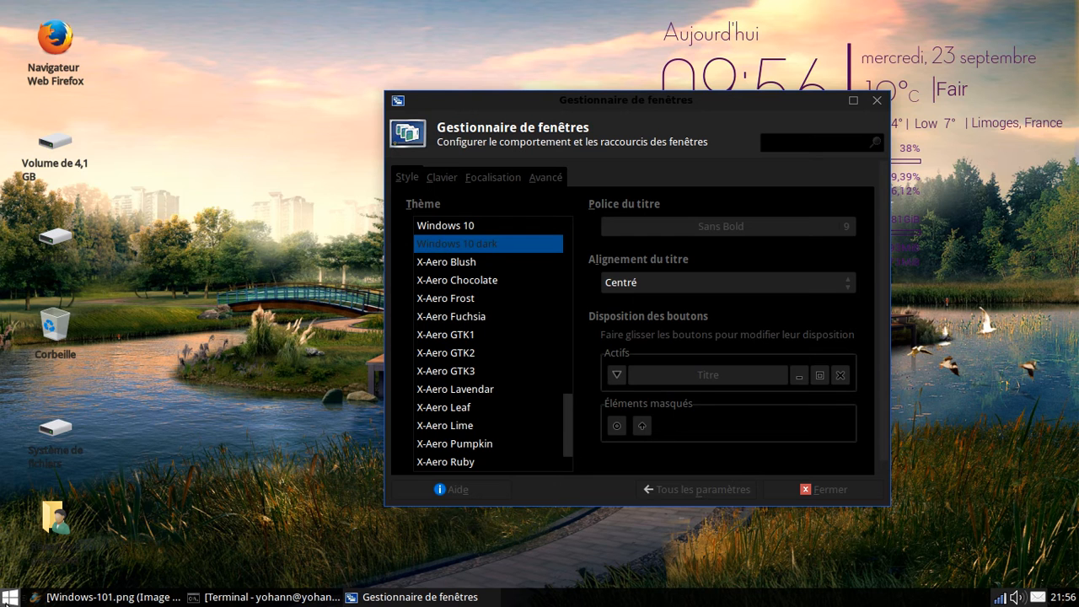
double_click(57, 513)
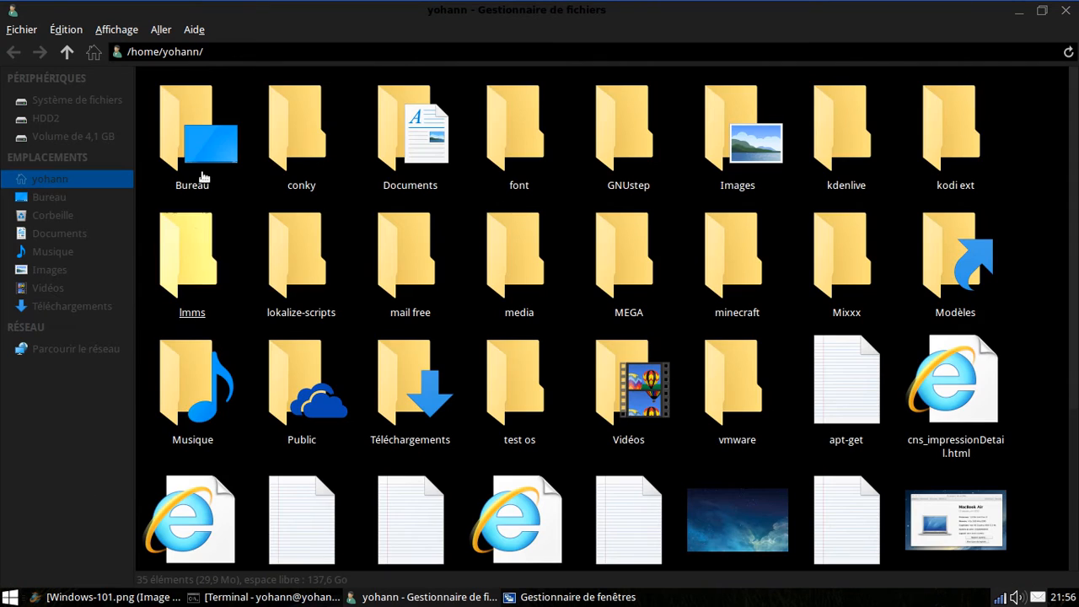
scroll(469, 258, down, 5)
scroll(514, 338, up, 4)
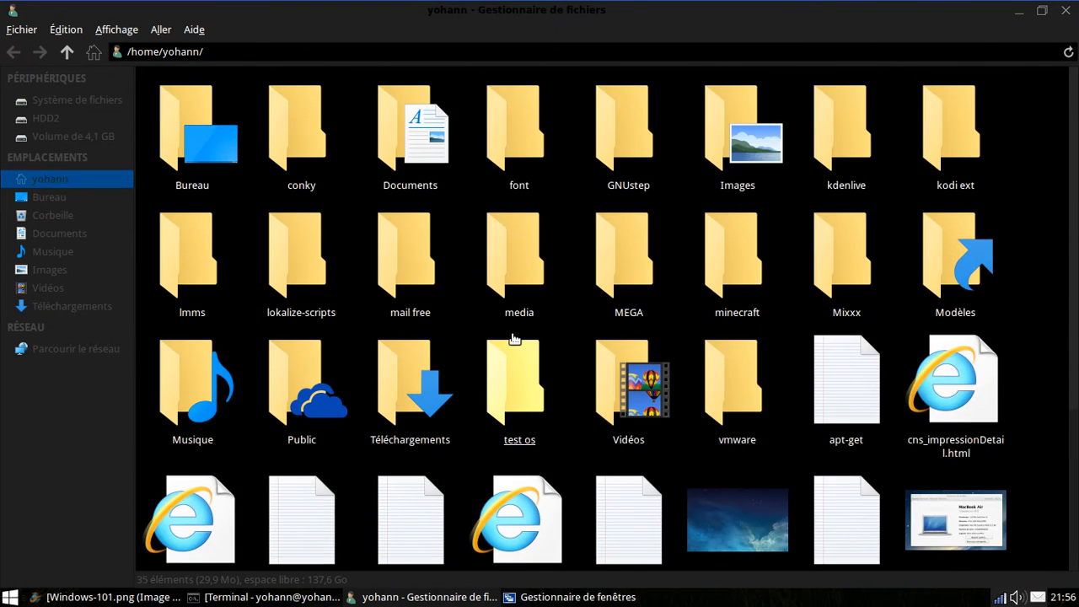
scroll(513, 338, down, 3)
scroll(513, 338, up, 3)
click(514, 338)
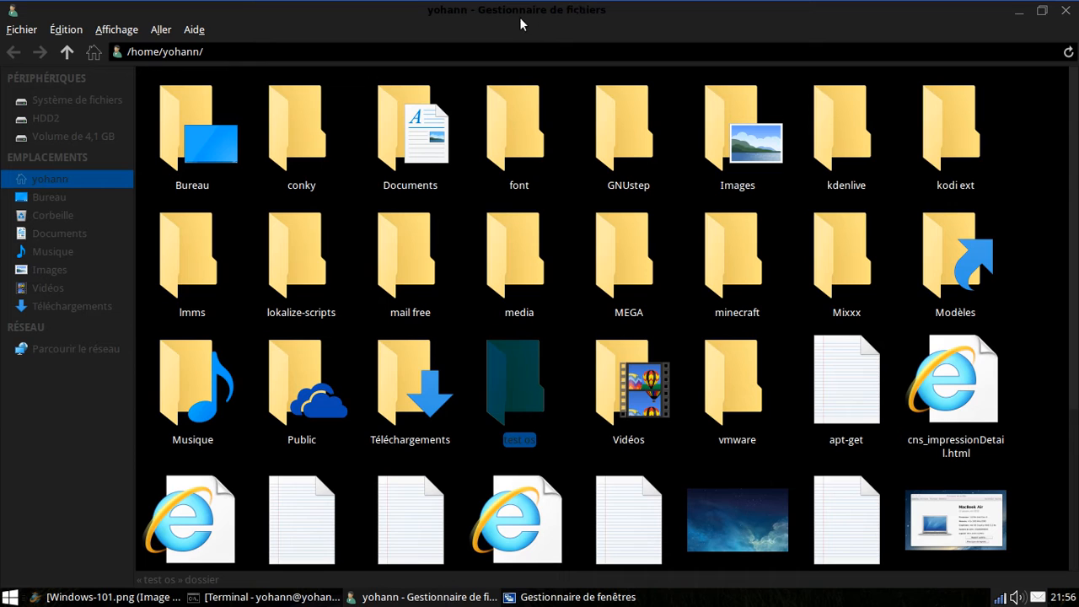
- Inspect the dark theme's look in the file manager's Fichier and Édition menus, the applications menu and the home folder's files
click(23, 30)
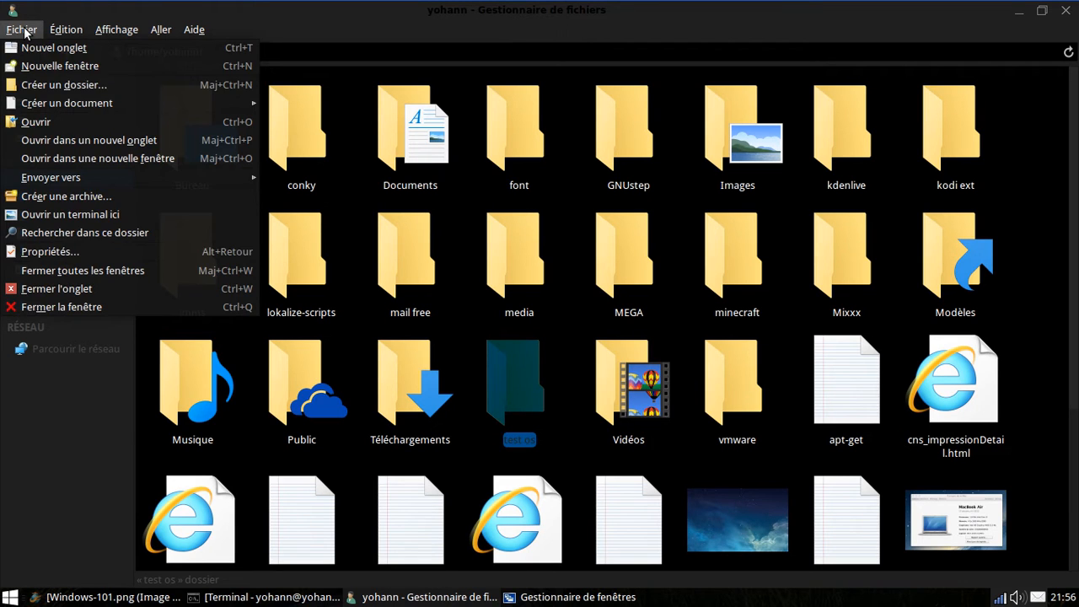
click(47, 461)
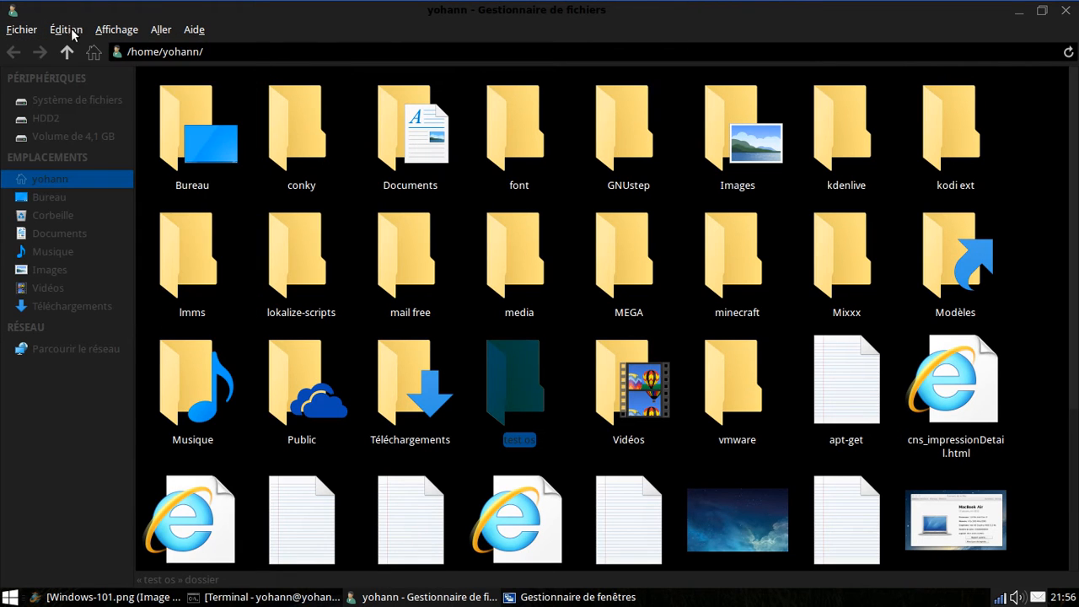
click(73, 34)
click(60, 489)
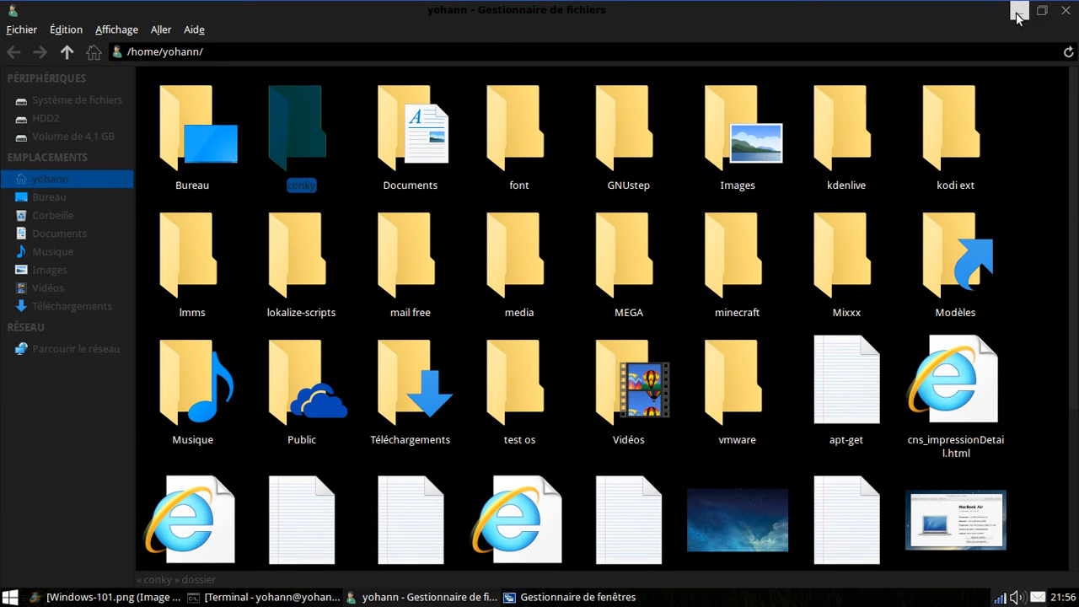
click(10, 597)
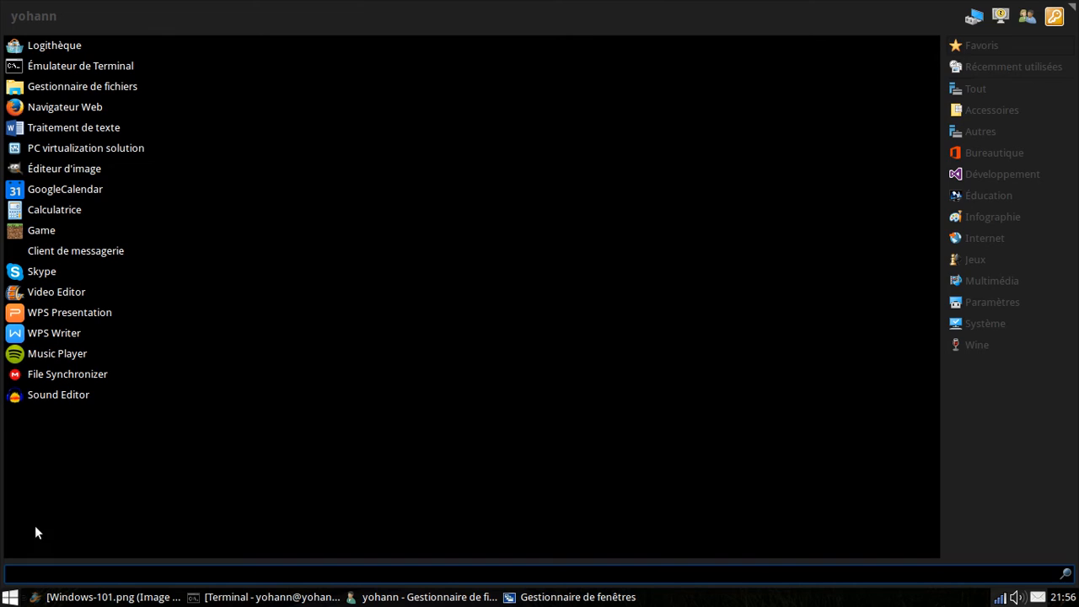
click(10, 597)
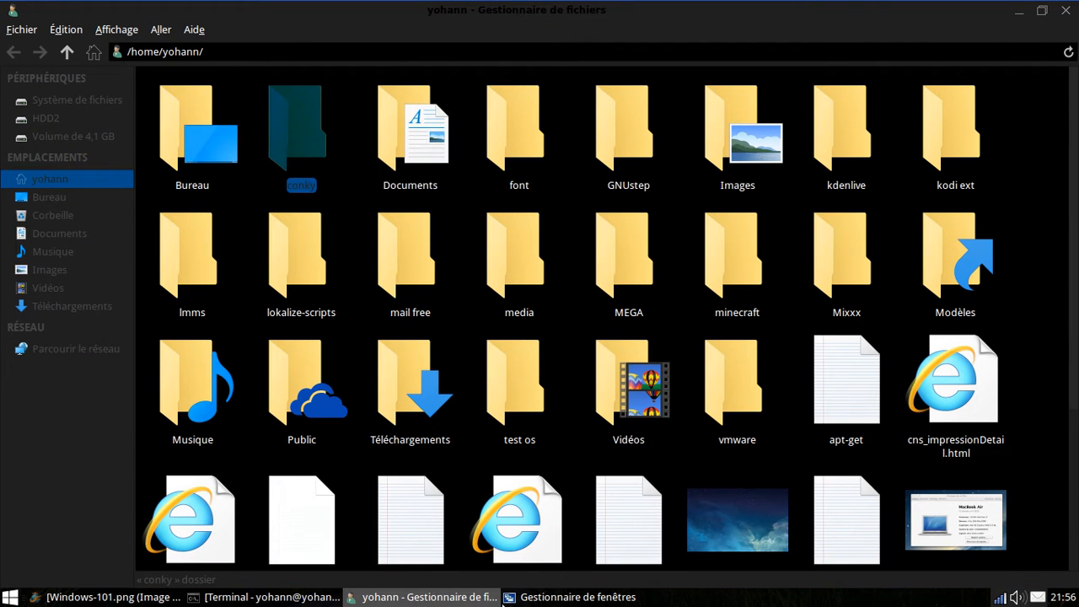
key(Down)
key(Down)
key(Down)
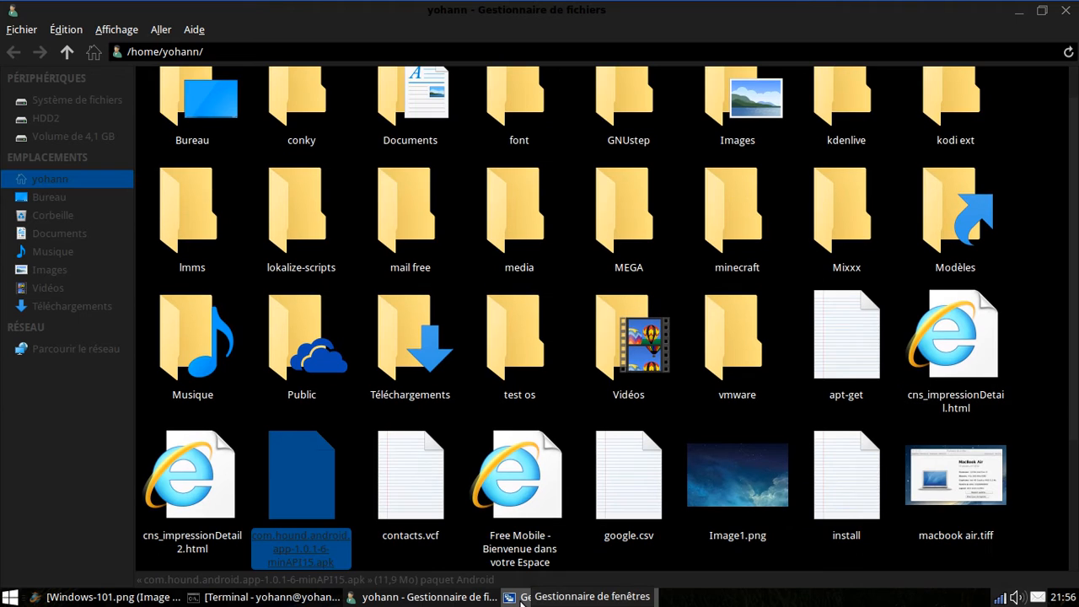
- Set the window manager theme to Windows 10 and open the Apparence settings
click(519, 601)
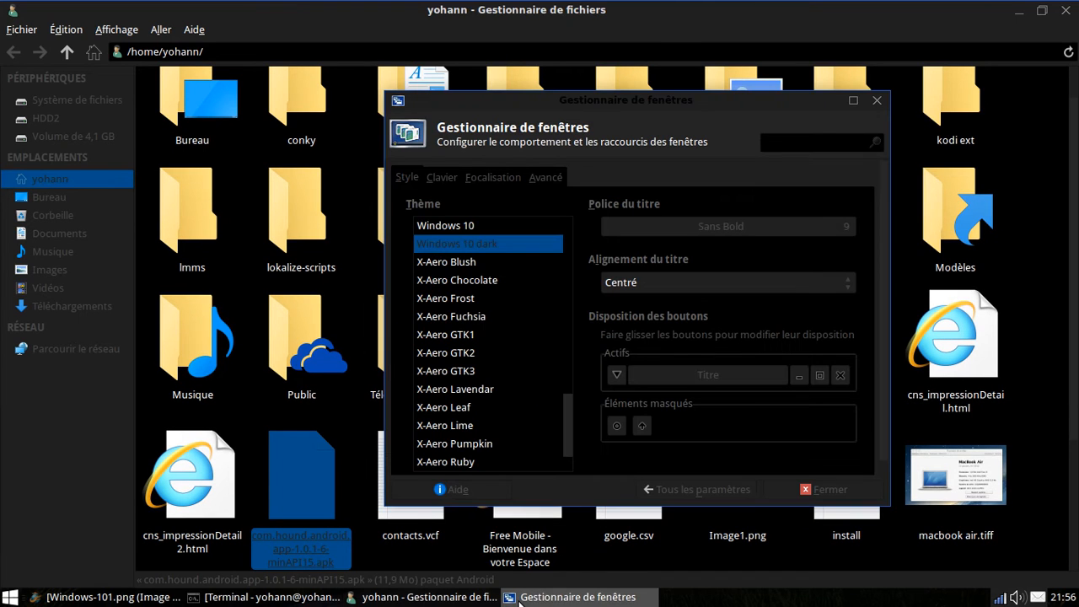
click(477, 225)
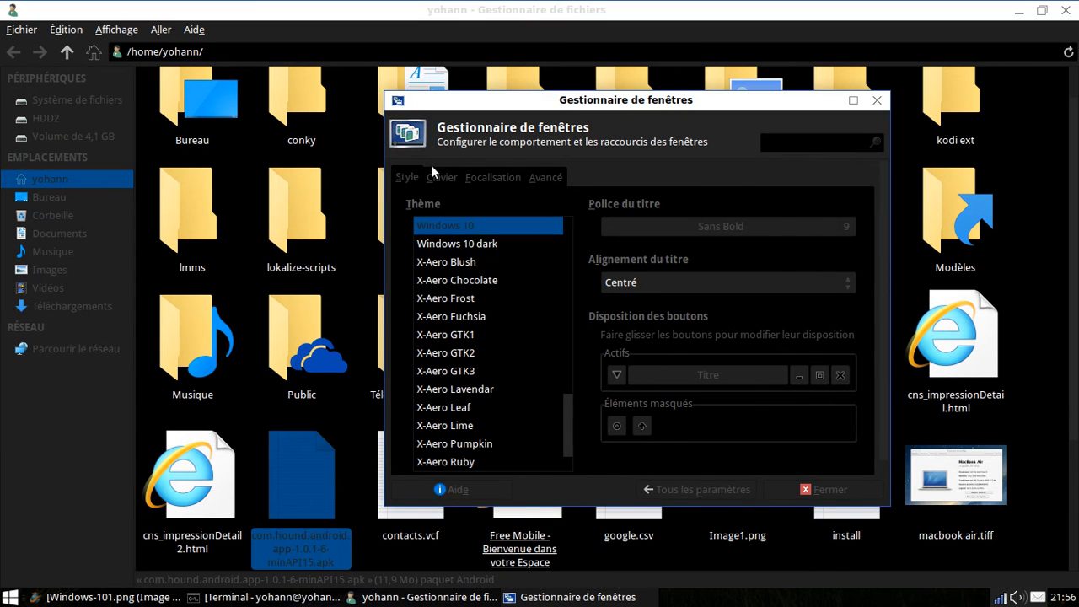
click(706, 498)
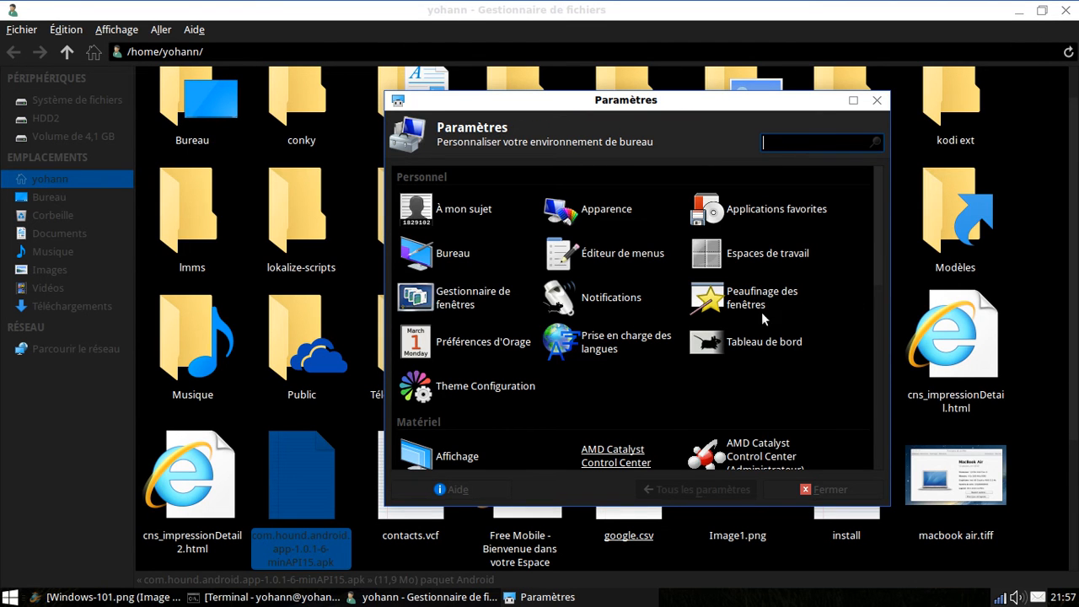
click(601, 215)
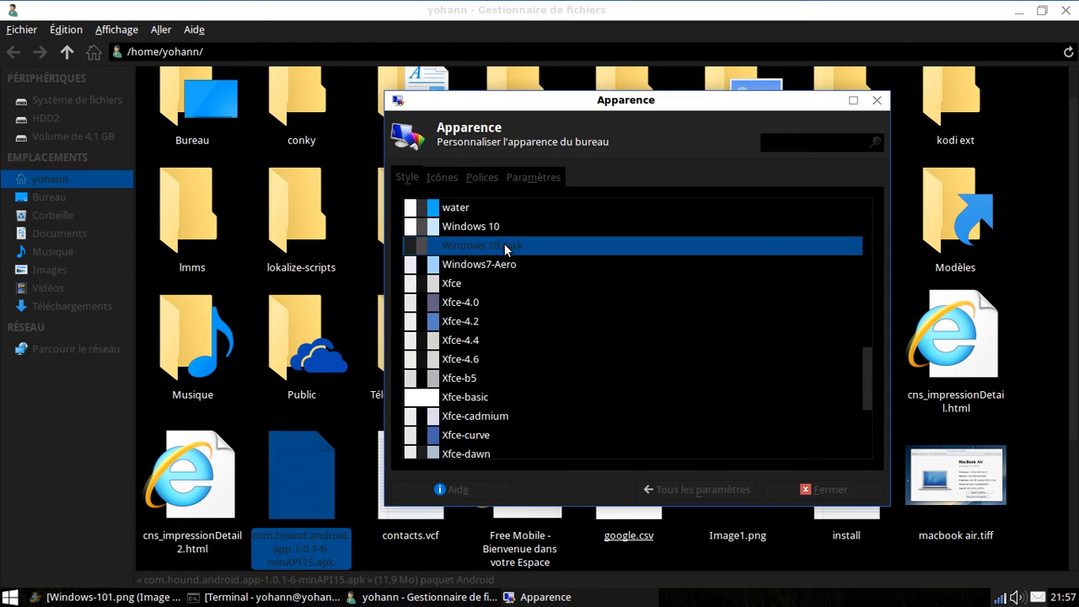
- Set the desktop style to the light Windows 10 theme and close the Apparence settings
click(496, 227)
click(718, 489)
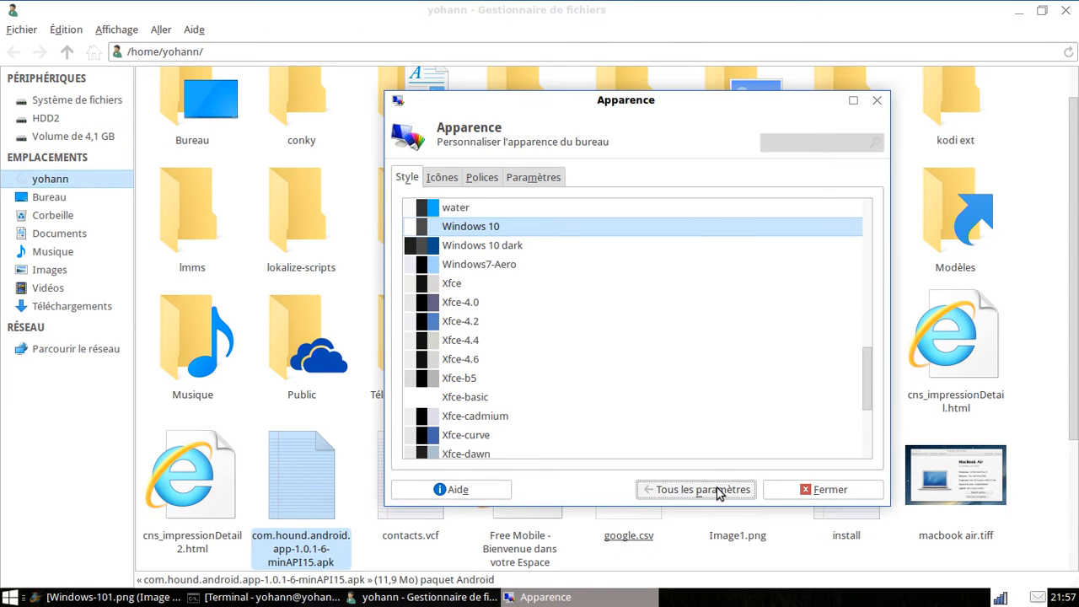
click(779, 489)
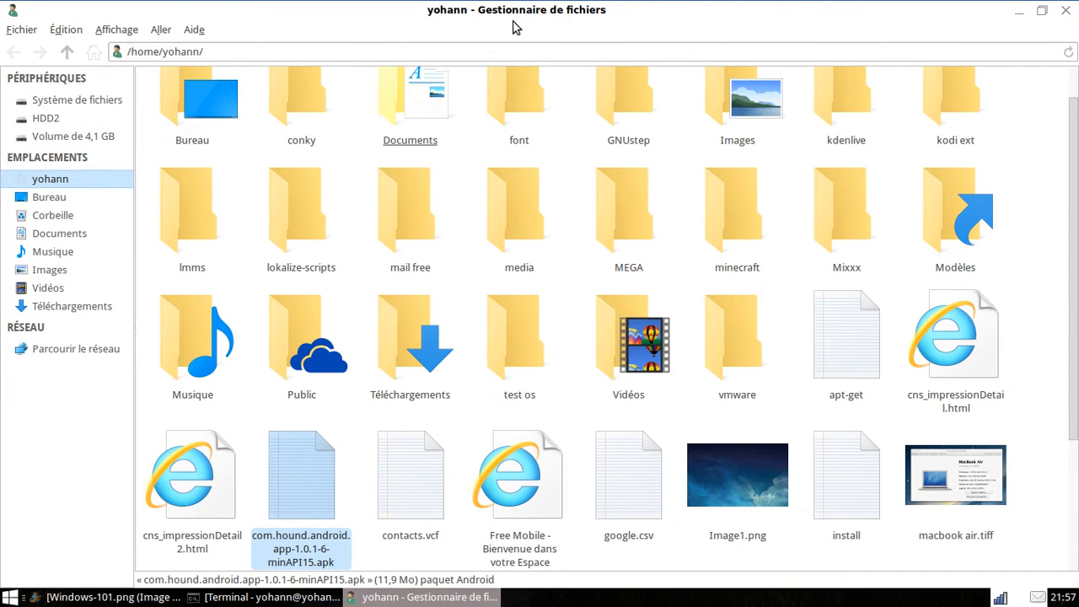
- Inspect the light theme in the file manager's menus, and test tiling the window into a screen corner before maximizing it again
click(72, 30)
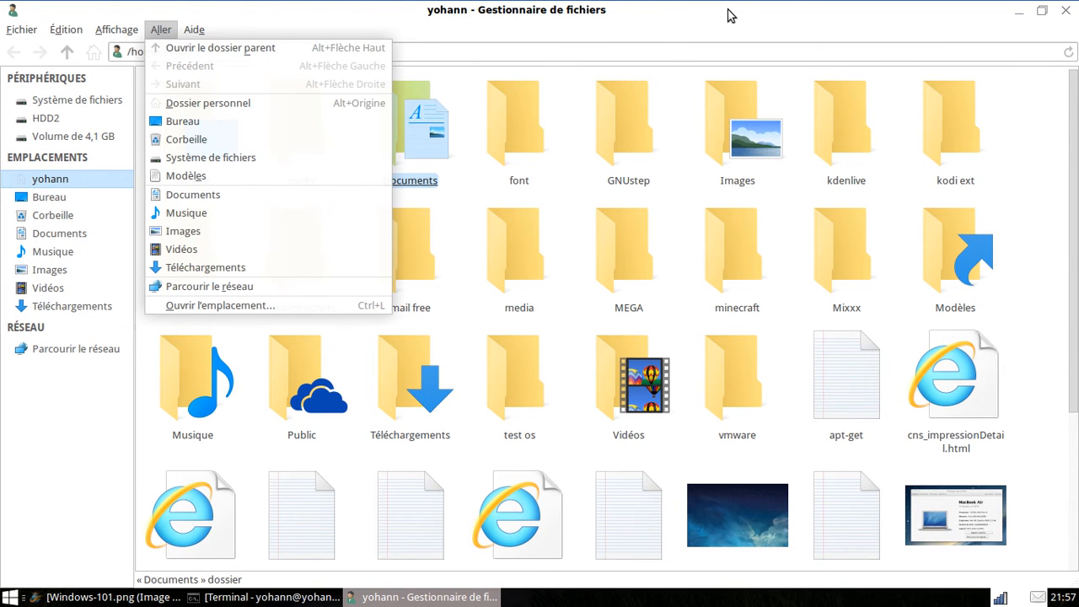
click(785, 22)
drag(785, 22, 3, 2)
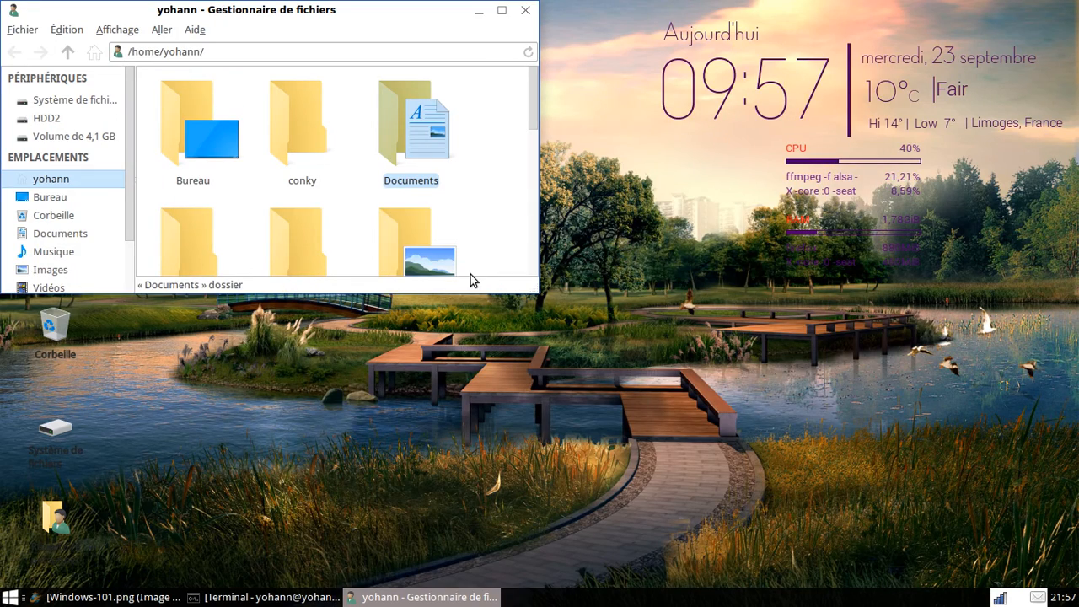
drag(286, 9, 679, 1)
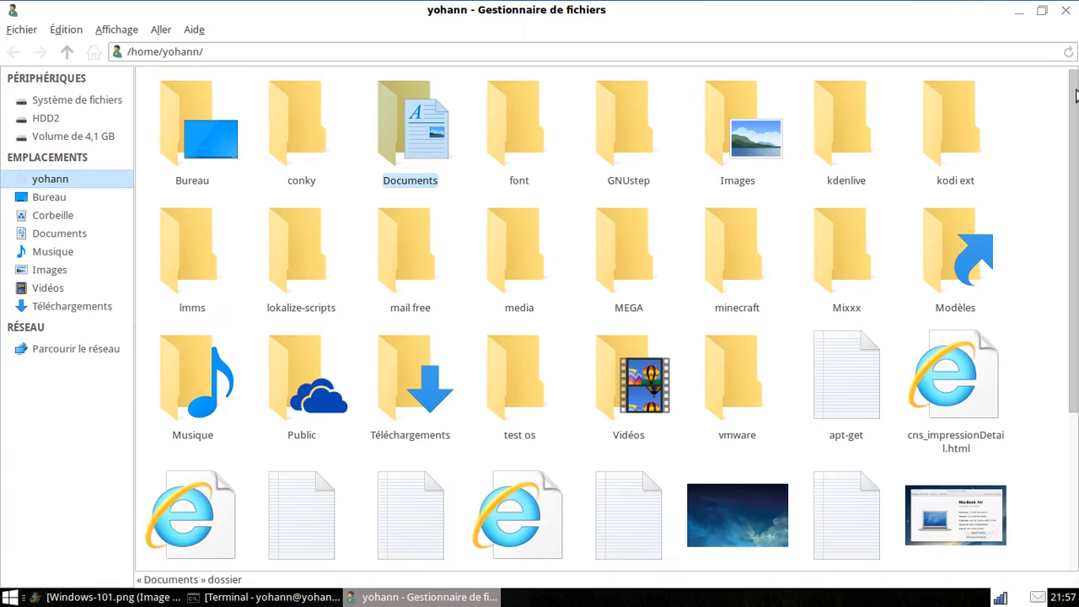
- Unmaximize the file manager window, make it wider and shorter, and place it near the middle of the desktop
click(1044, 11)
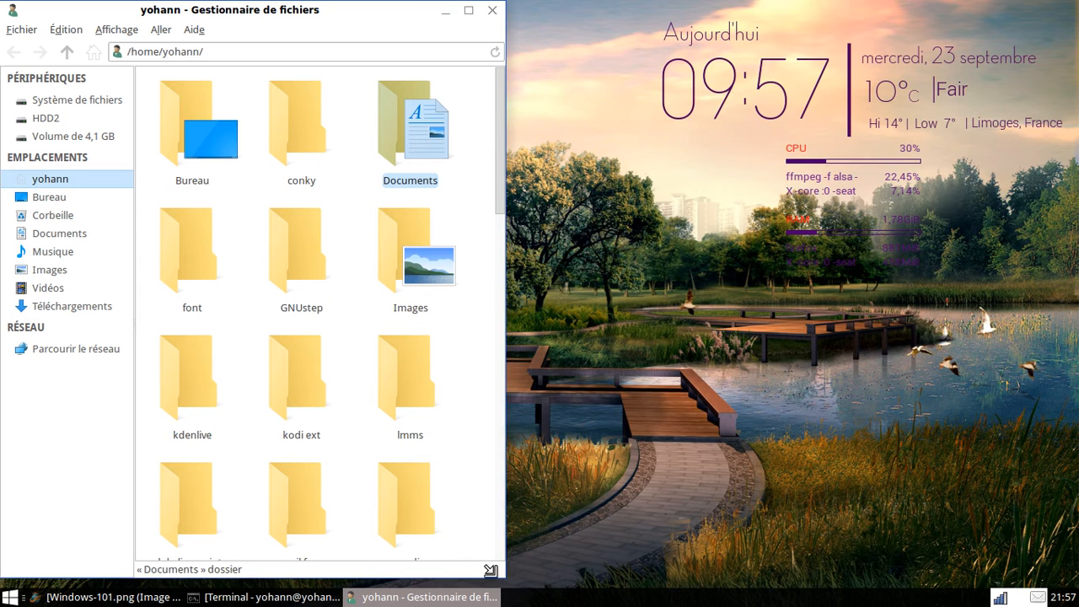
drag(470, 466, 703, 377)
drag(494, 10, 738, 50)
click(176, 325)
- Show and minimize the Terminal and Firefox windows to examine their appearance with the light theme
click(269, 597)
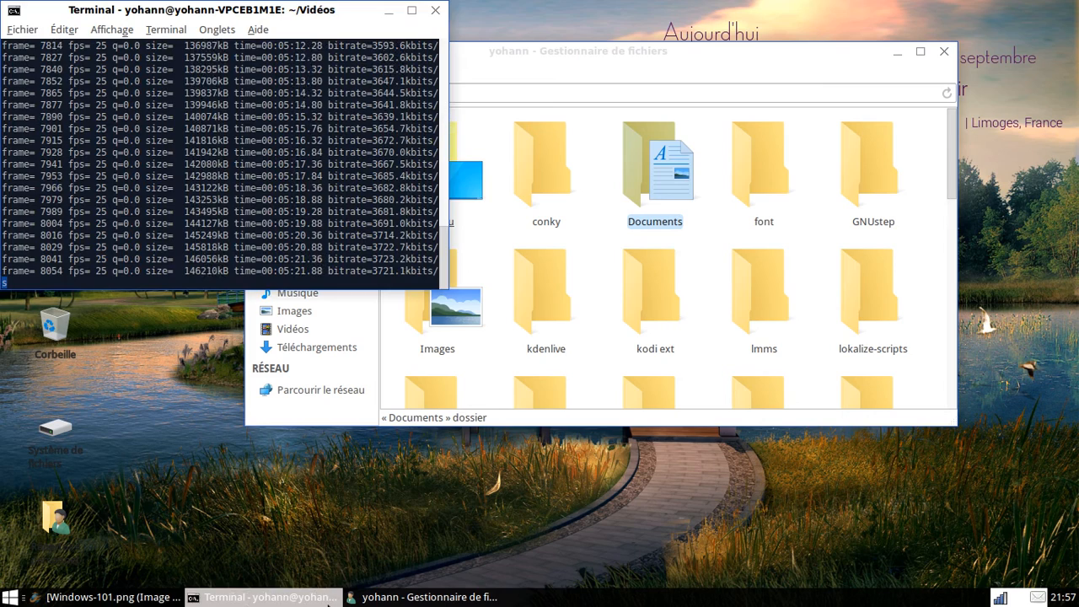
click(257, 597)
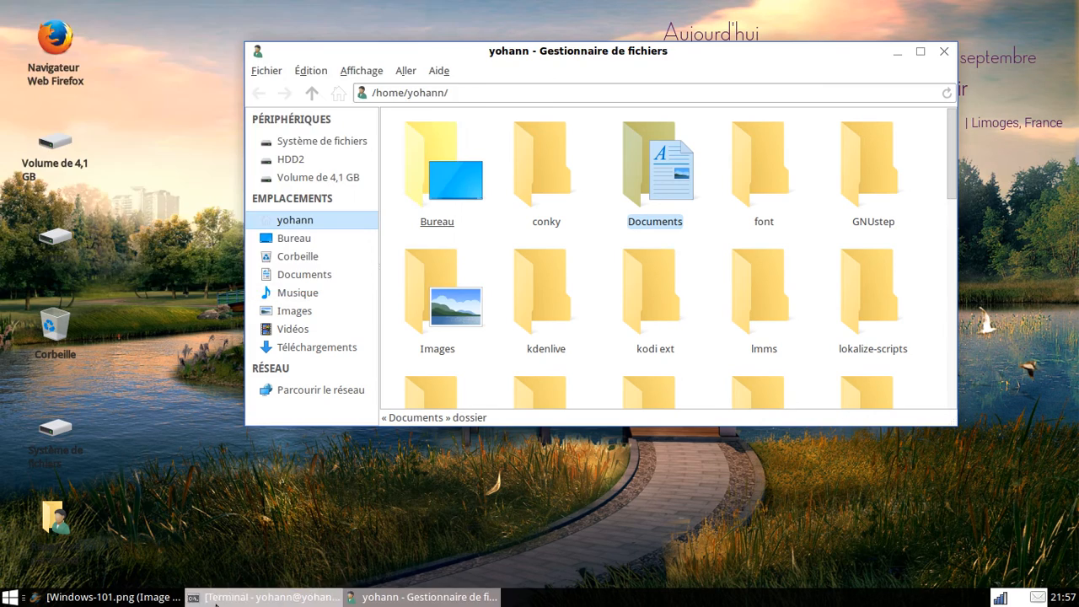
click(131, 597)
click(131, 597)
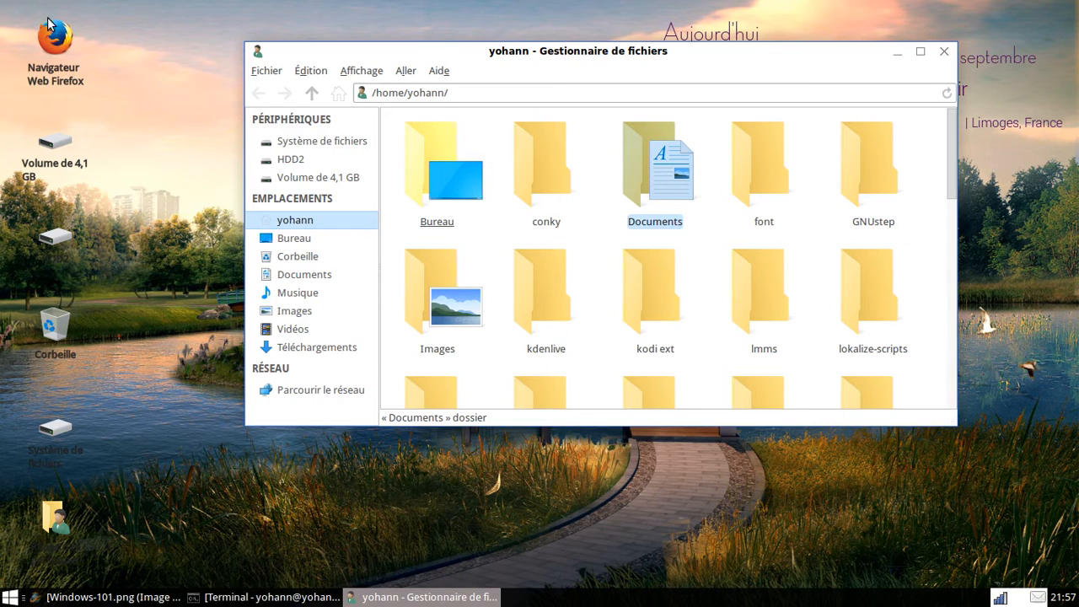
- Launch Gestionnaire de fichiers from the applications menu to examine the Dolphin window with the theme, and close it
click(10, 597)
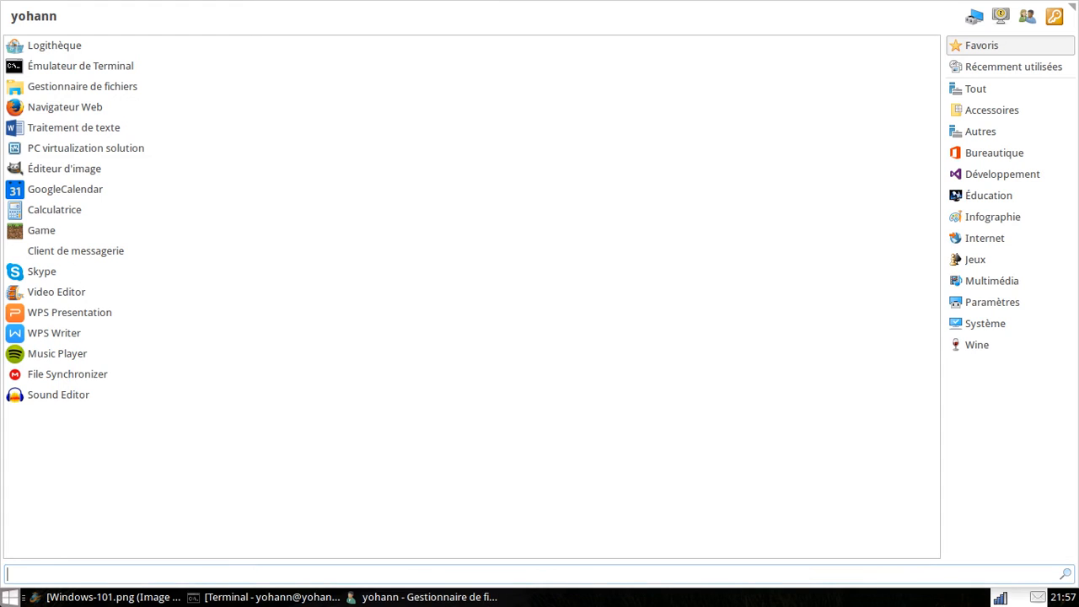
click(83, 95)
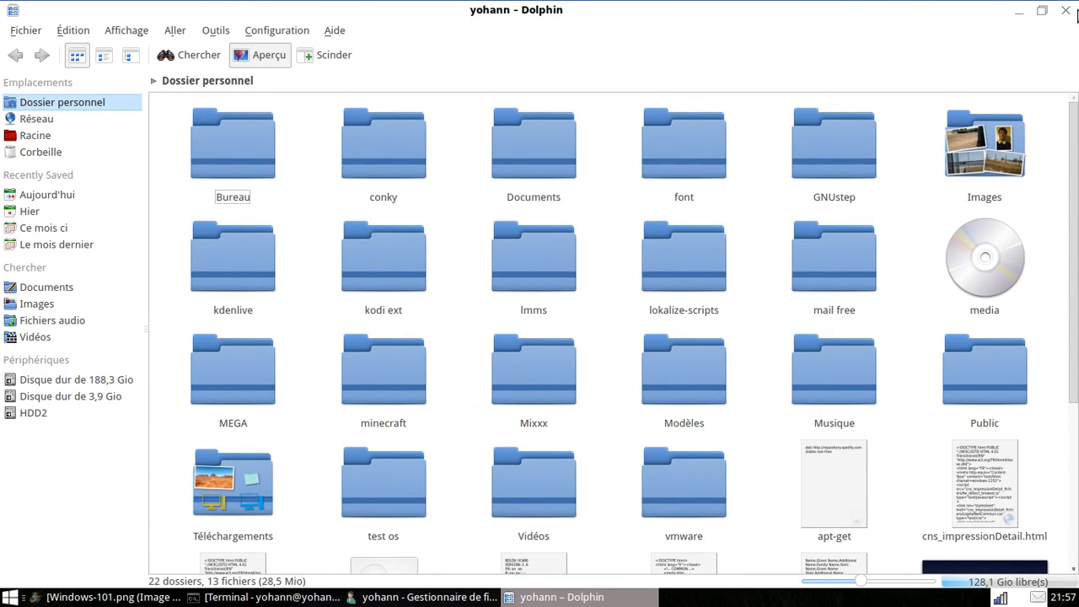
click(1067, 11)
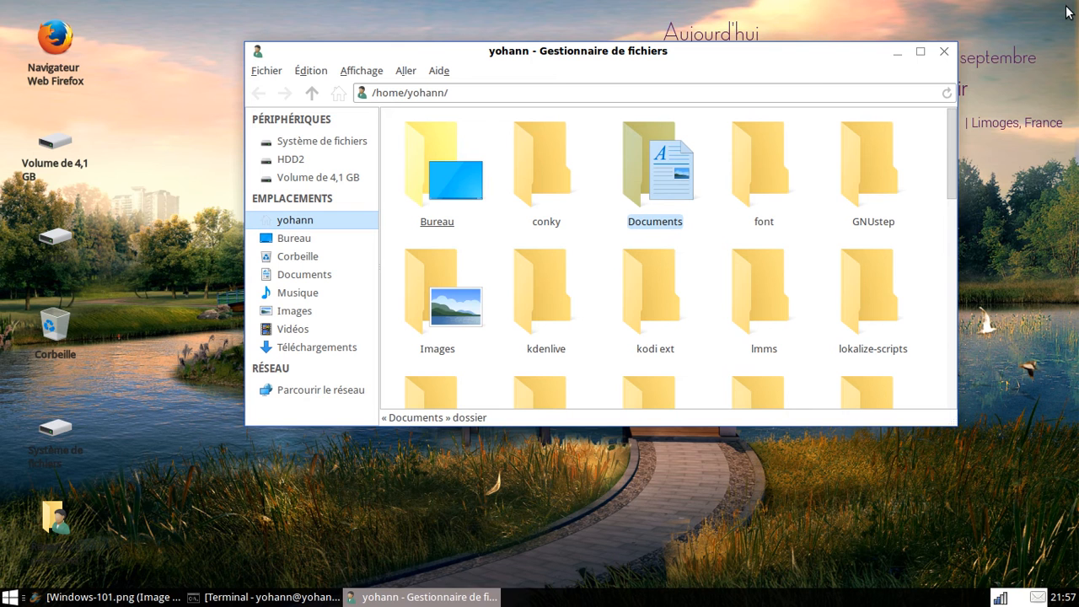
drag(807, 56, 652, 65)
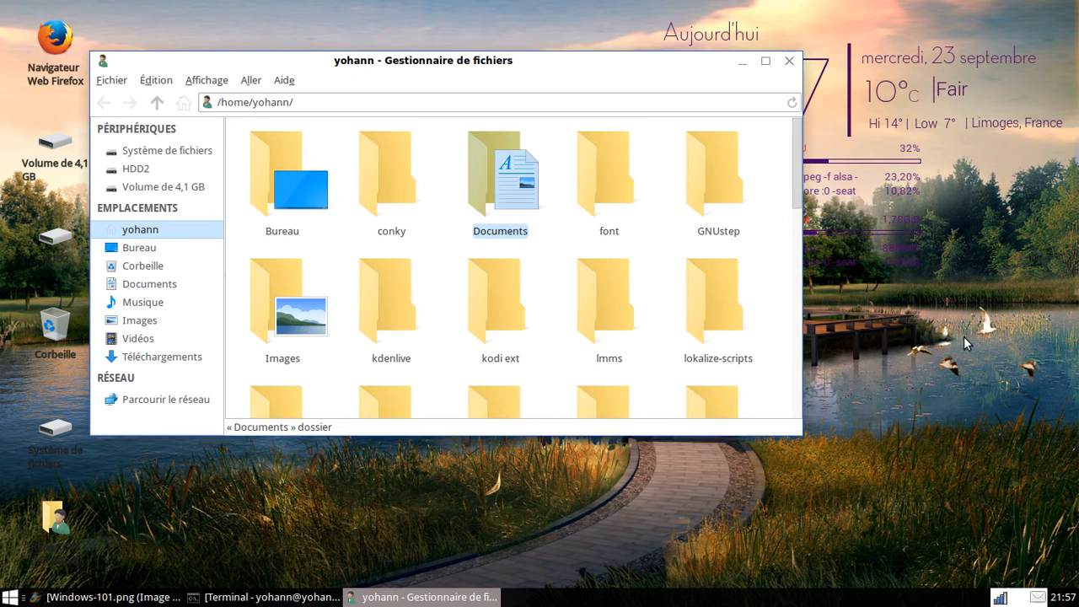
- Launch Traitement de texte from the applications menu to examine LibreOffice Writer's themed window, and close it
click(10, 597)
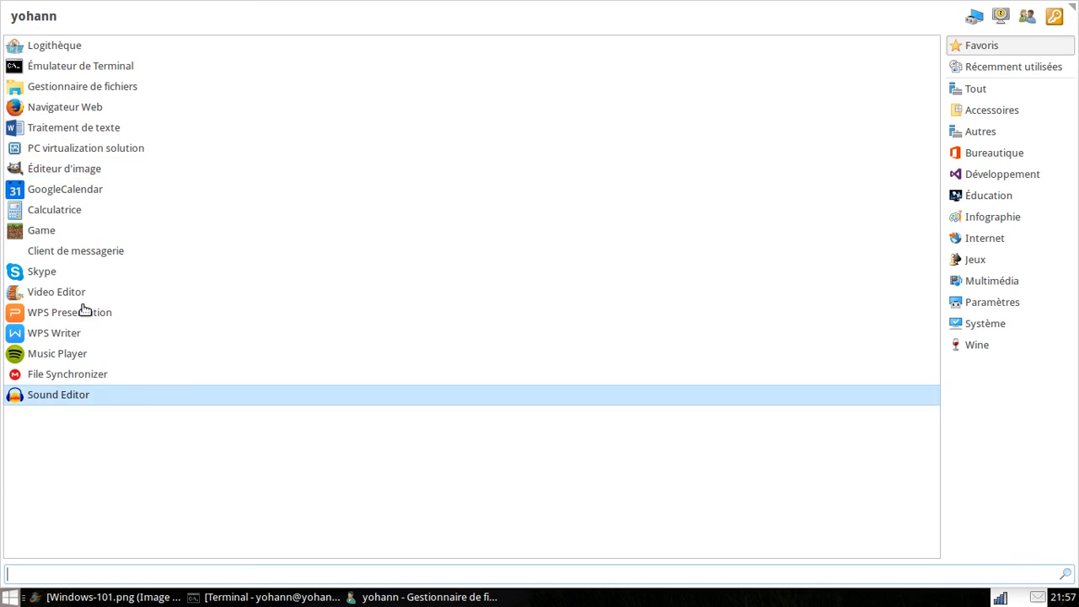
click(74, 128)
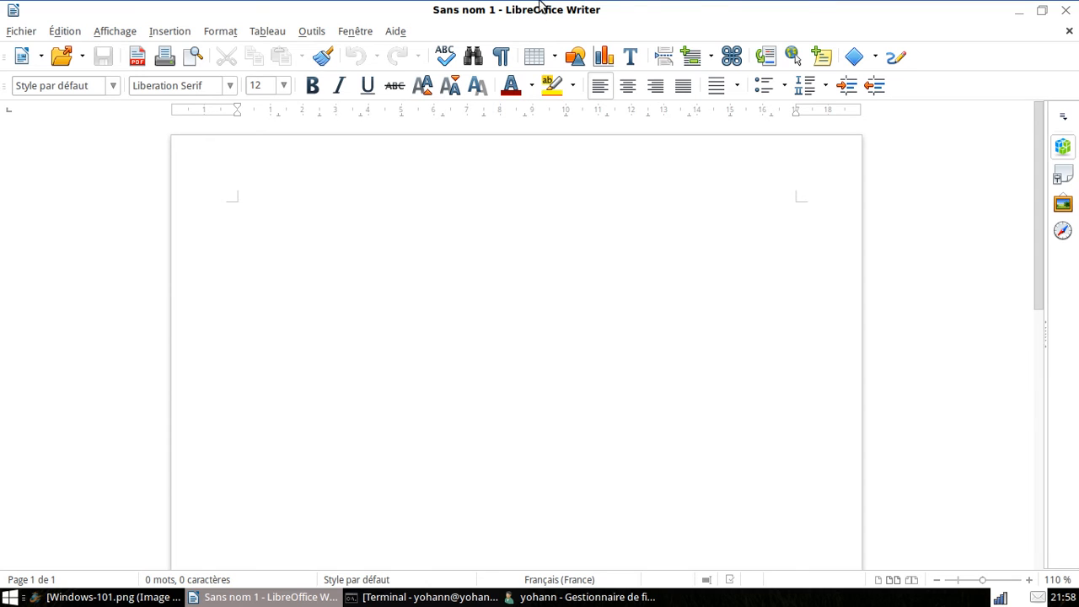
click(1065, 10)
drag(638, 75, 723, 82)
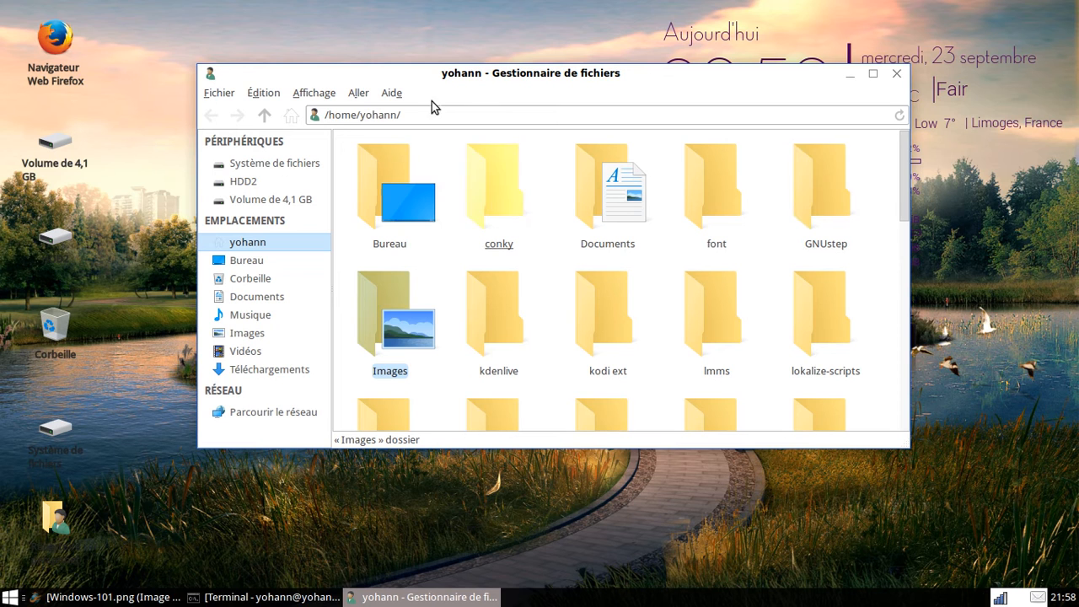
- In Firefox, close the Windows-101.png image and view the Windows 10 Theme and Windows 10 Icons Theme download pages
click(127, 597)
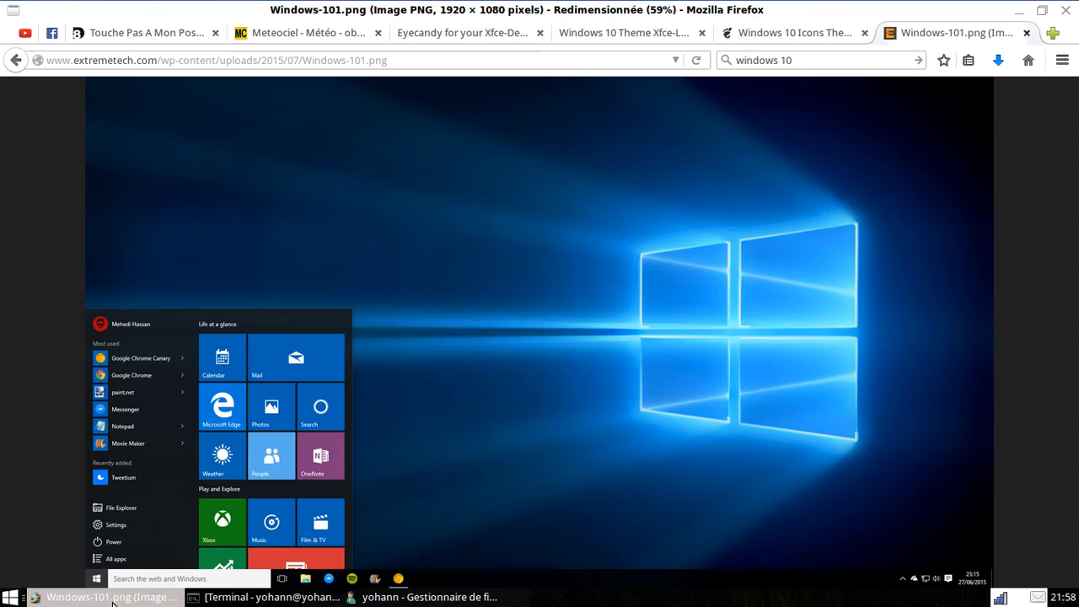
middle_click(923, 37)
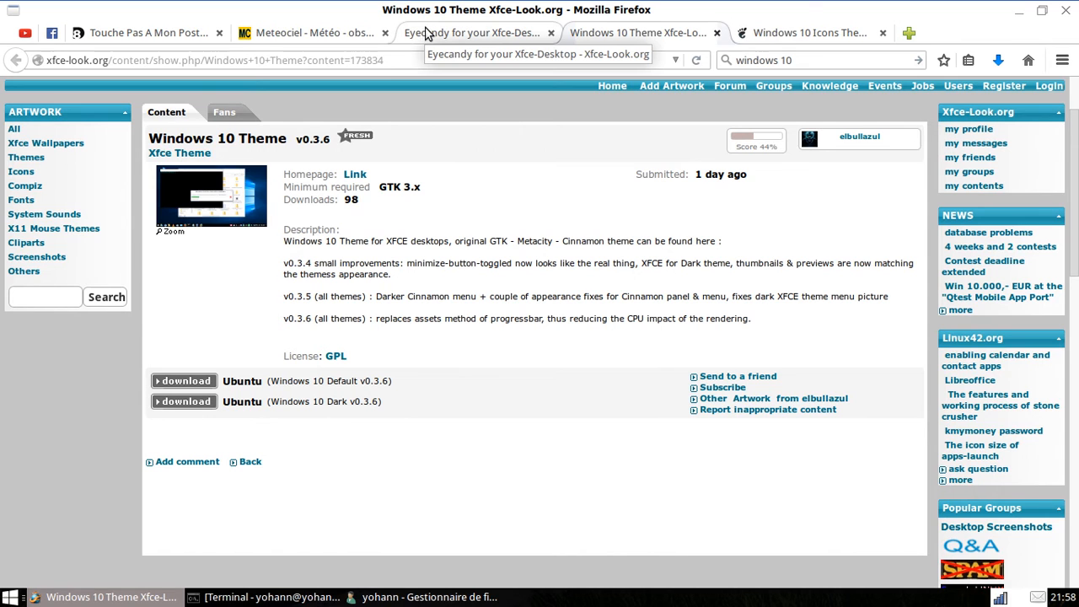
click(764, 34)
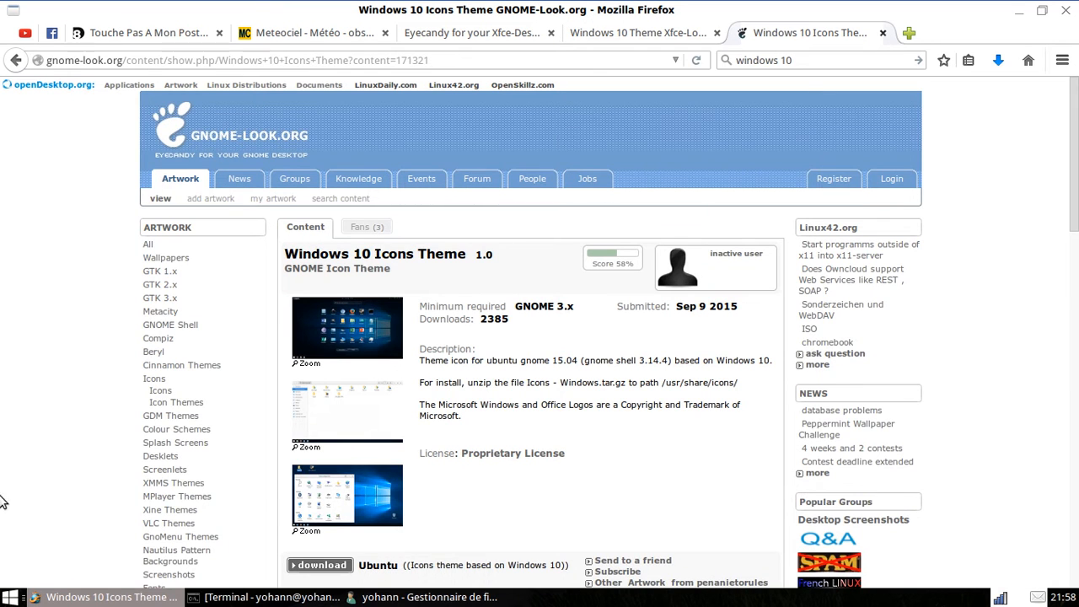
click(1018, 11)
drag(636, 80, 616, 72)
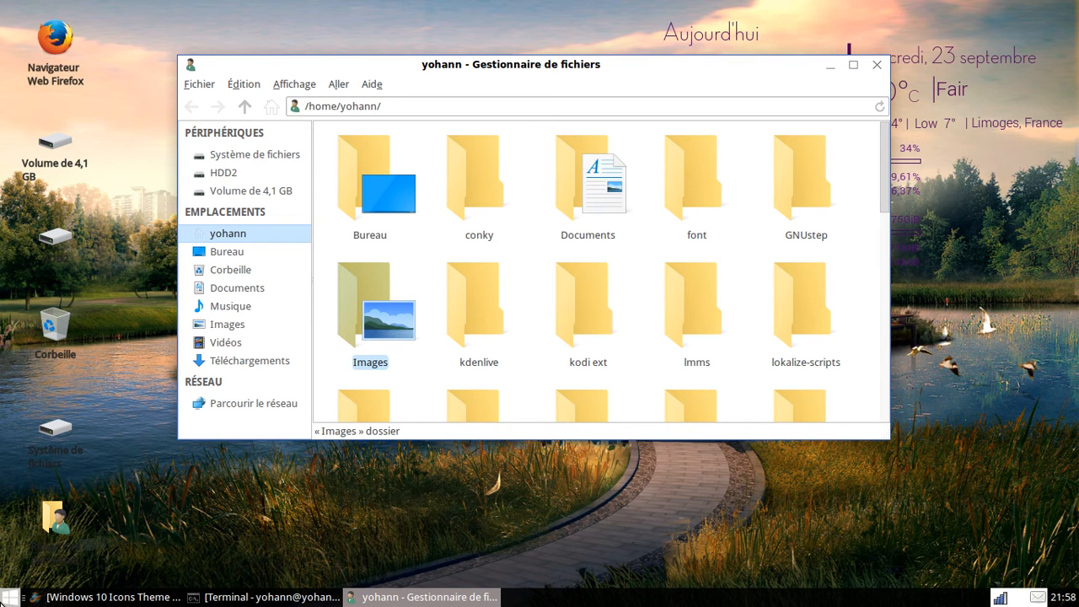
- Examine the icon file selection in the Menu Whisker properties, and close it without choosing another icon
right_click(9, 597)
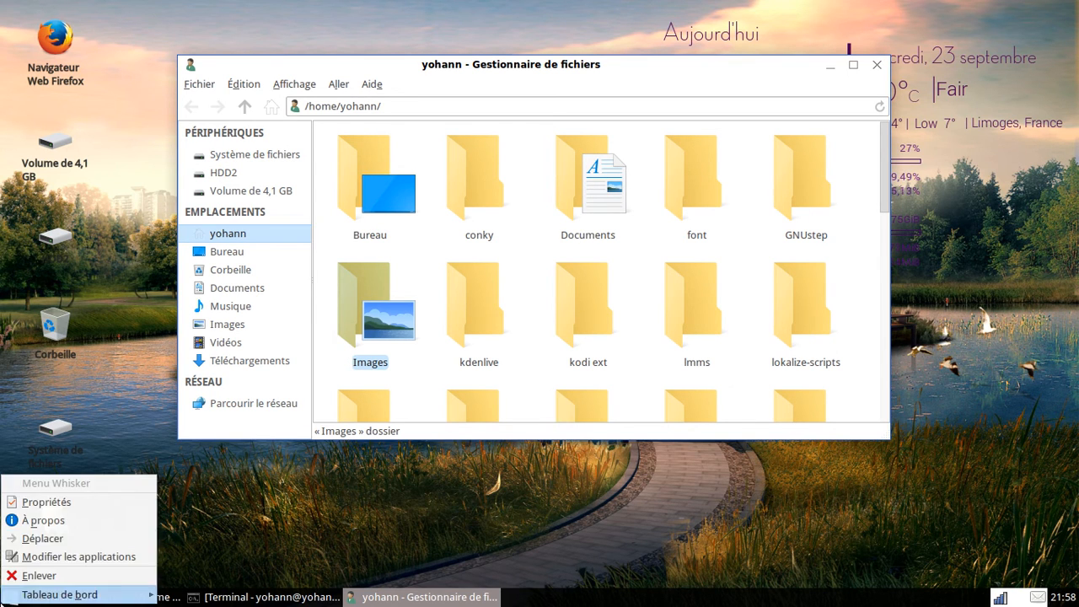
click(108, 499)
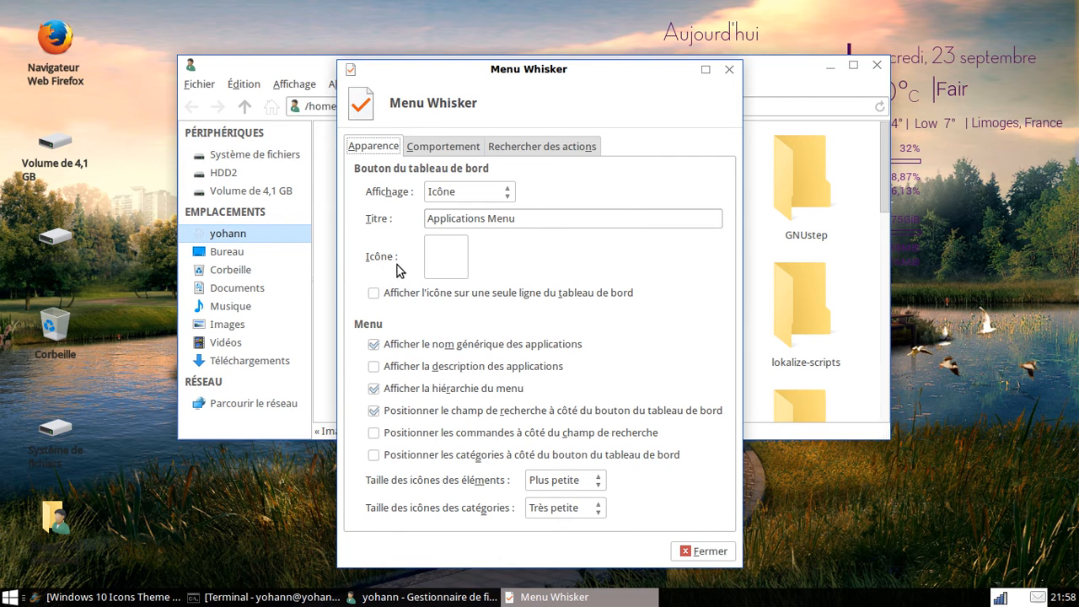
click(444, 247)
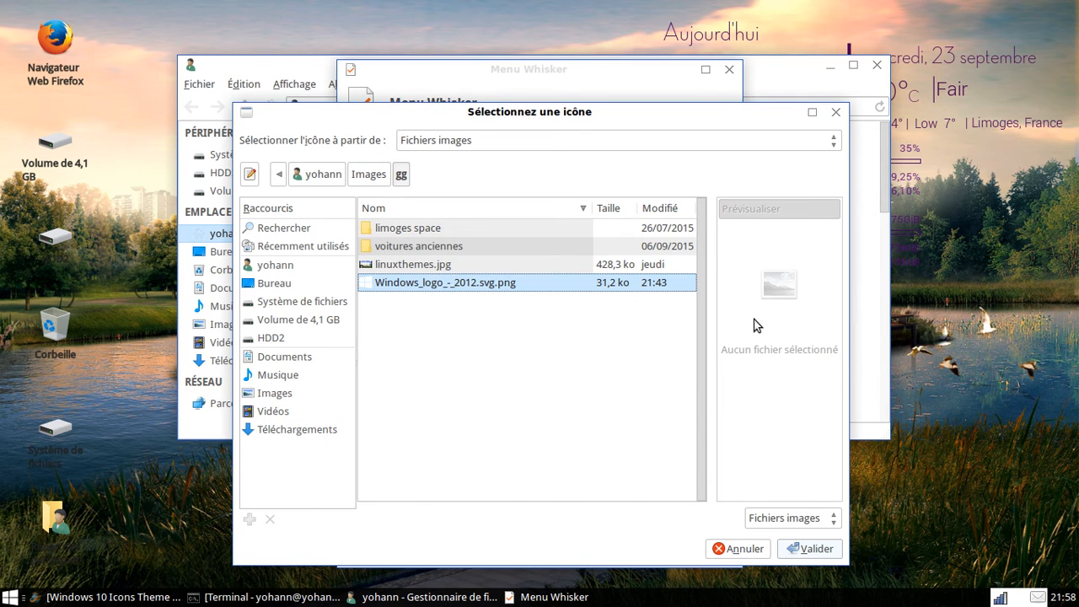
click(729, 549)
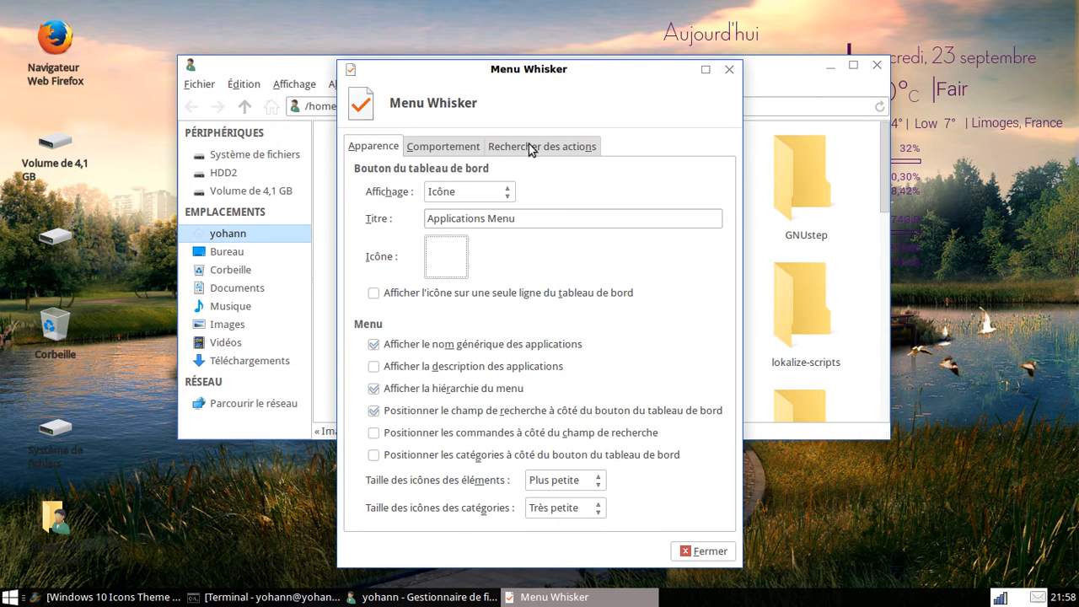
click(730, 69)
drag(562, 65, 511, 46)
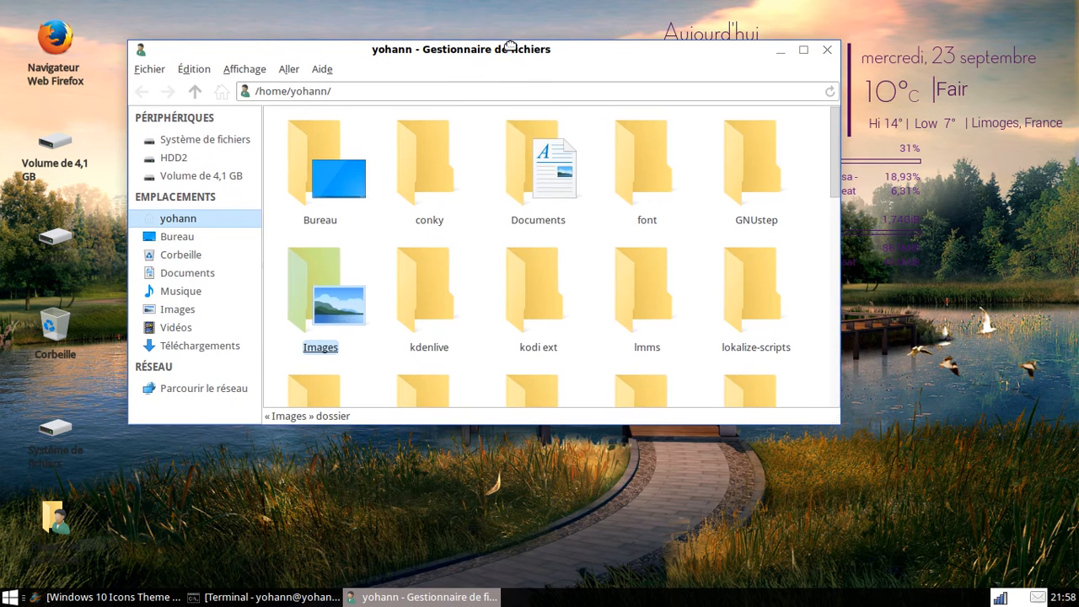
right_click(635, 599)
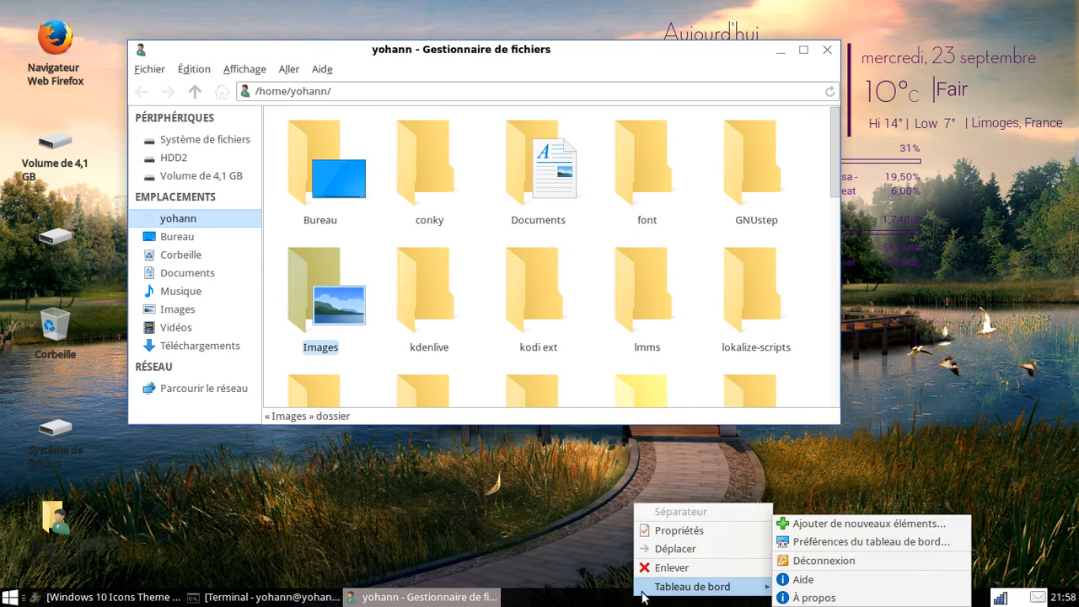
click(682, 529)
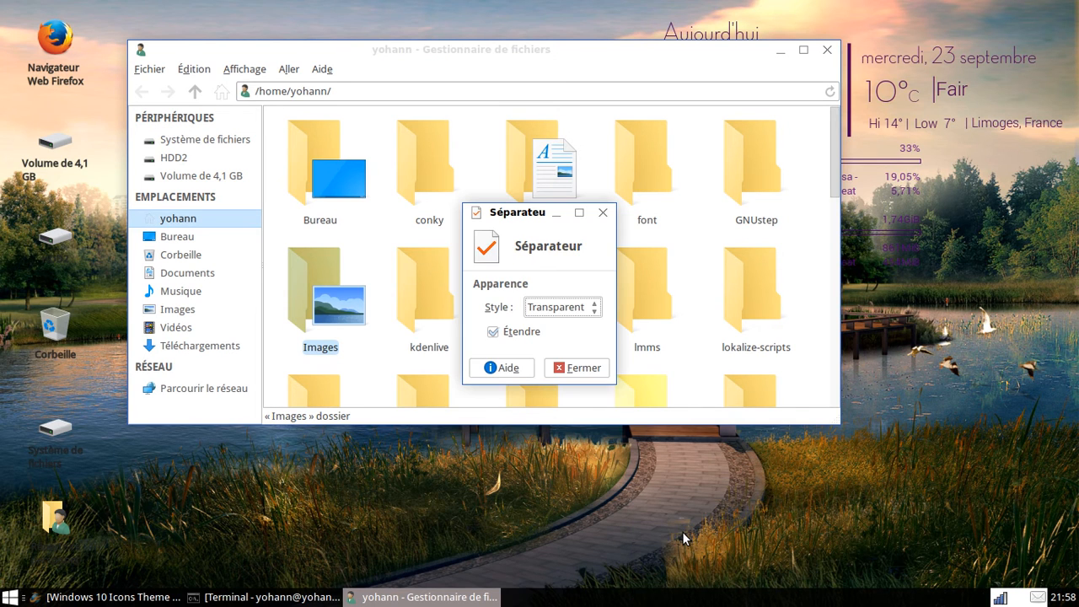
click(580, 369)
- Open the Tableau de bord preferences and set the panel's background colour to a light red
right_click(744, 603)
mouse_move(855, 585)
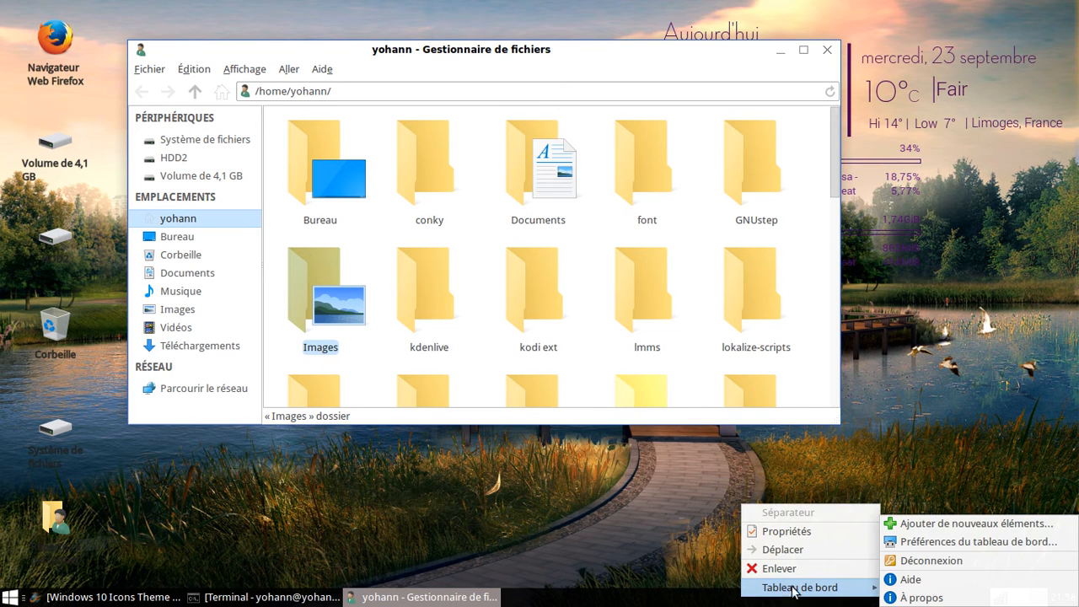
click(899, 541)
drag(264, 212, 450, 160)
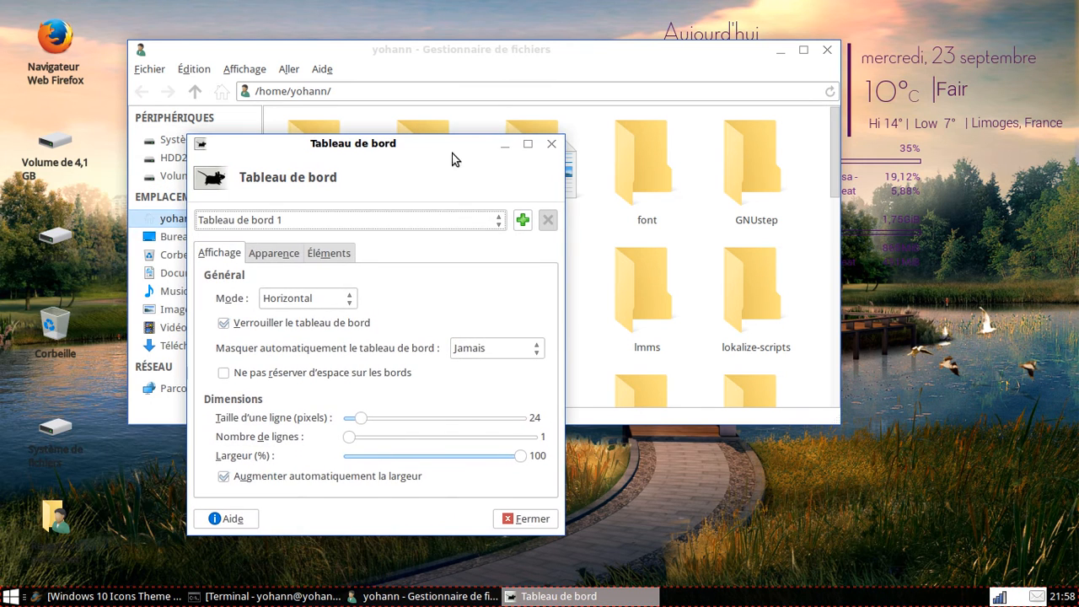
click(278, 255)
click(291, 346)
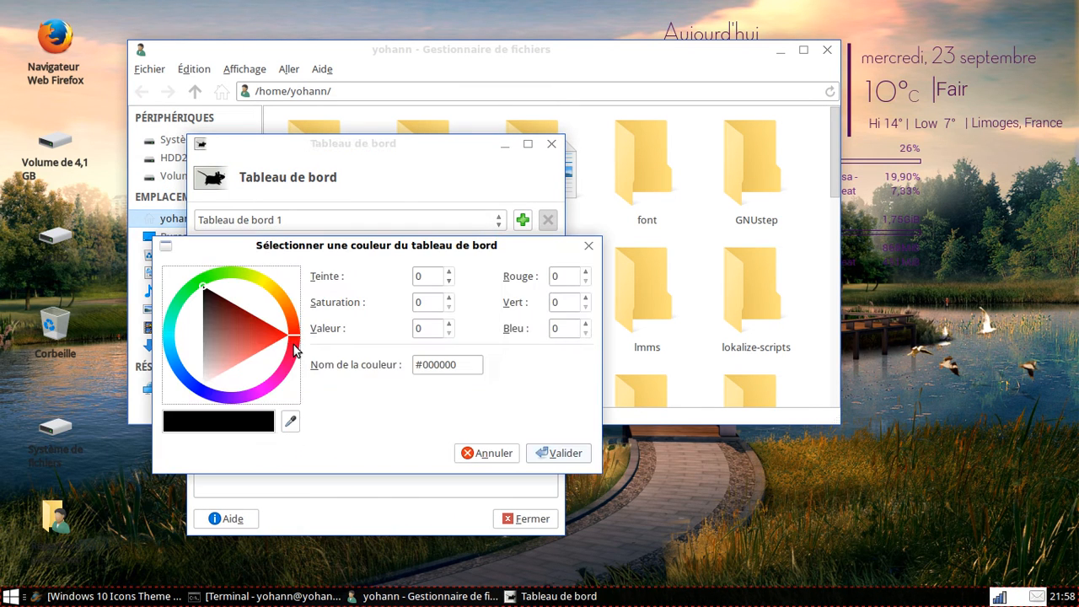
drag(255, 343, 290, 335)
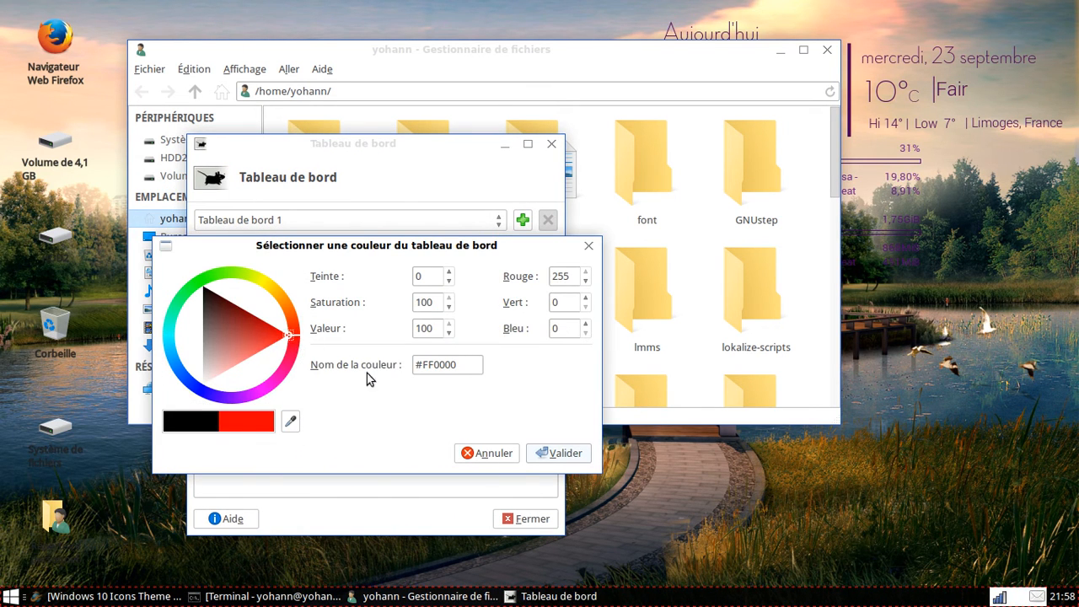
click(559, 453)
click(294, 348)
mouse_move(257, 350)
mouse_down()
mouse_move(339, 447)
mouse_move(396, 453)
mouse_up()
click(541, 456)
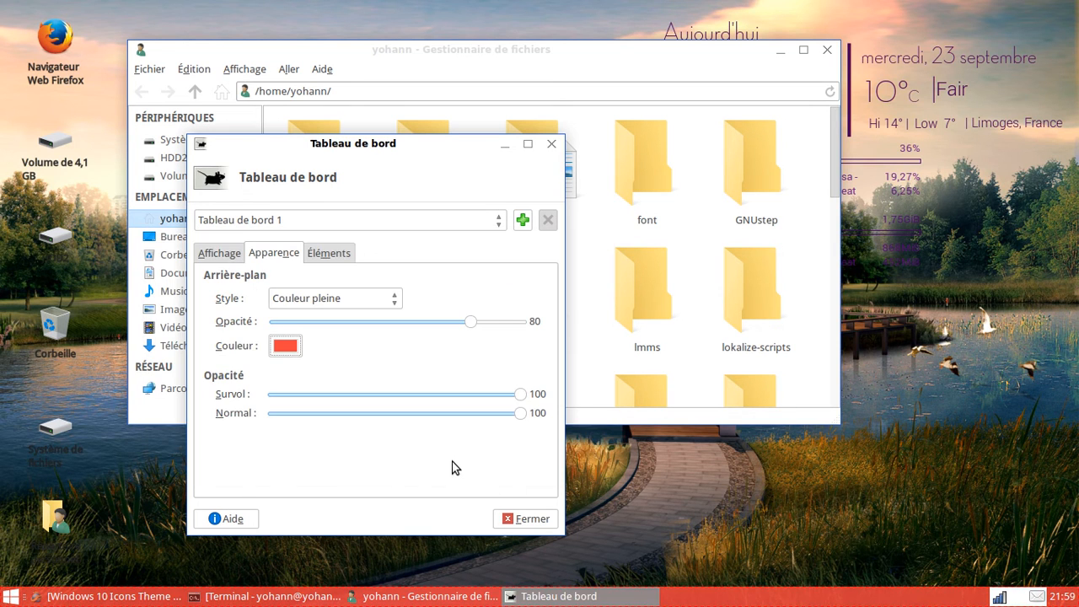
- Try the panel background fully transparent at opacity 0, and set its opacity to about 73
drag(471, 322, 53, 312)
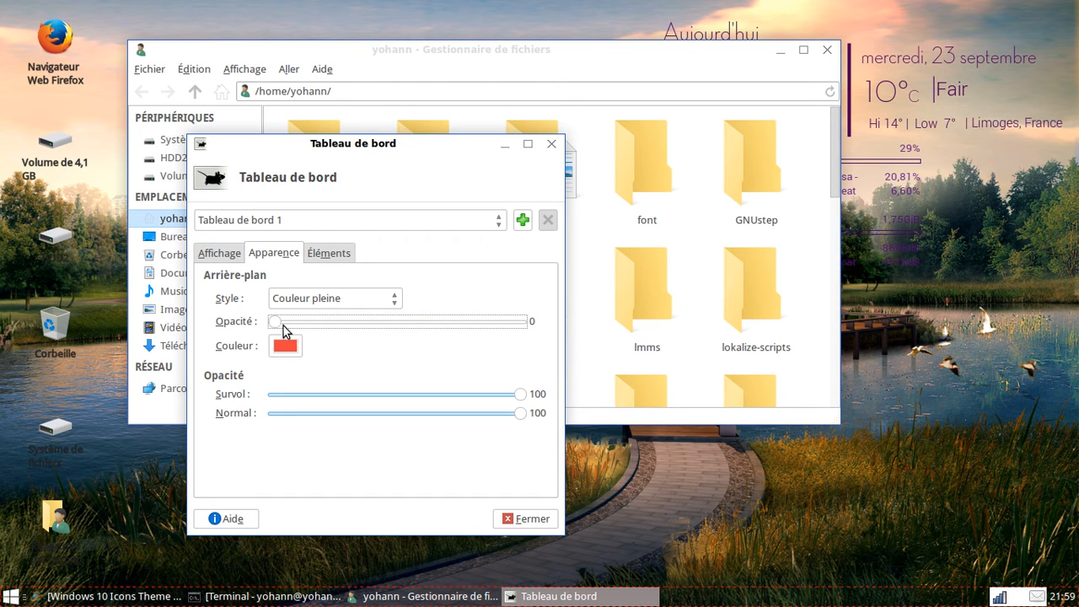
drag(278, 327, 440, 331)
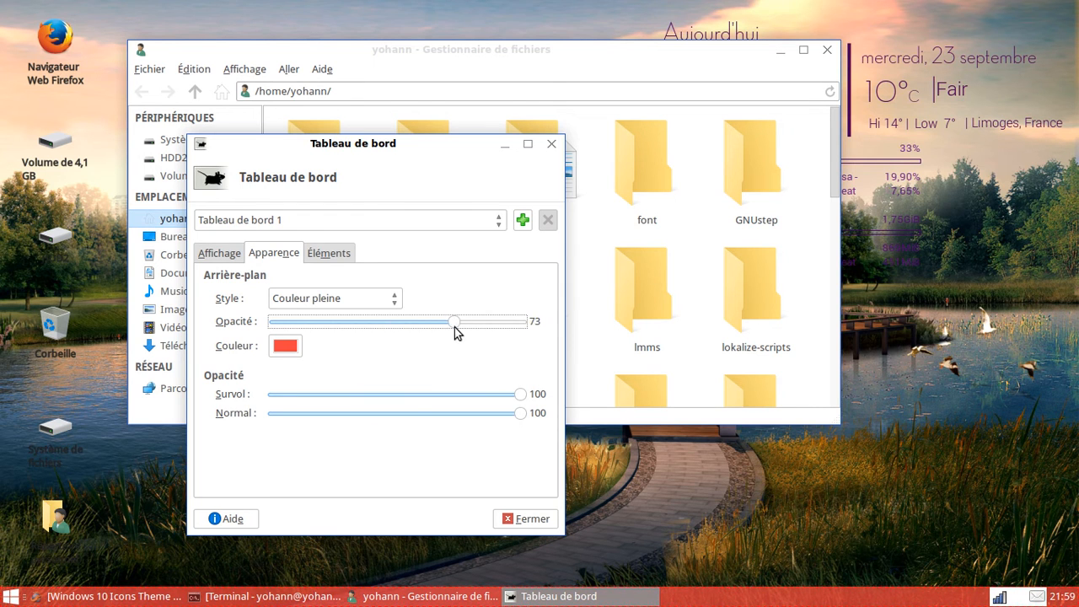
- Set the panel's background colour to the medium grey #969696
click(273, 344)
mouse_move(270, 341)
mouse_down()
mouse_move(180, 350)
mouse_move(174, 324)
mouse_up()
drag(181, 368, 180, 377)
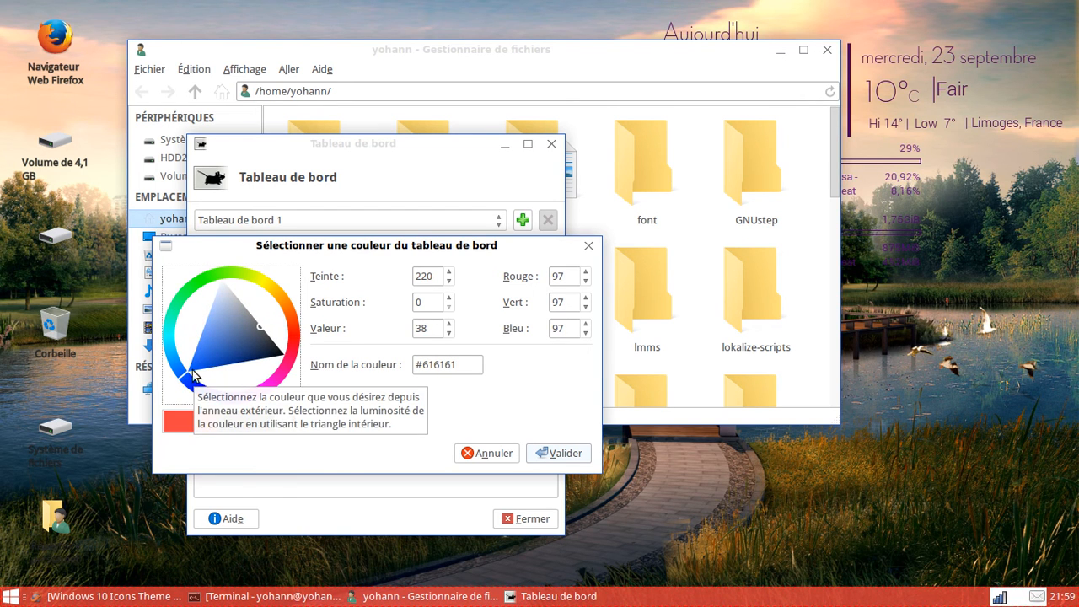
drag(239, 325, 248, 311)
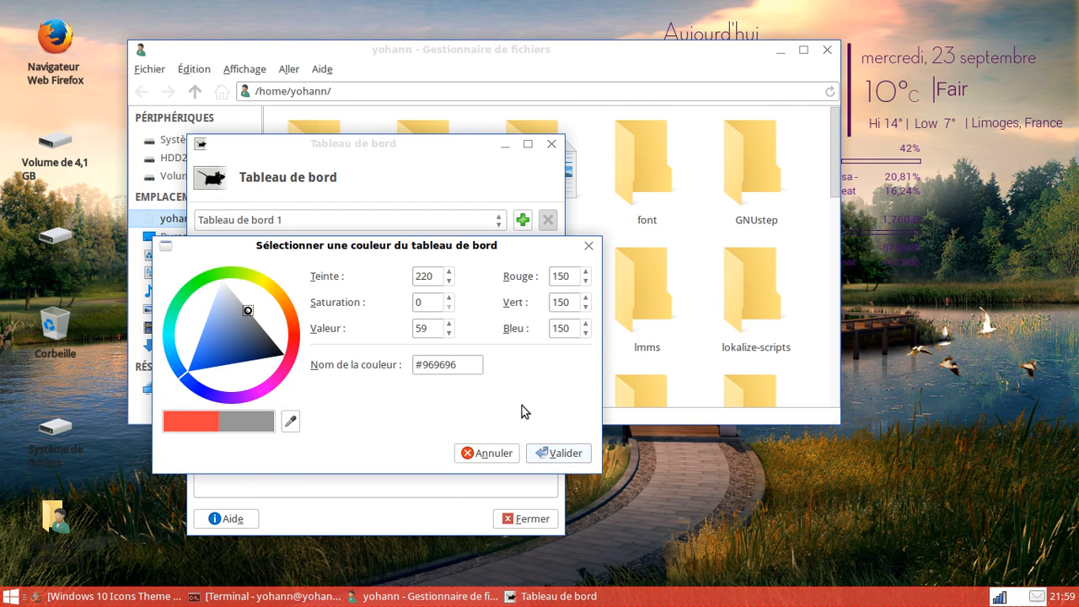
click(549, 452)
- Darken the panel's background colour to dark grey, and close the Tableau de bord preferences
click(287, 347)
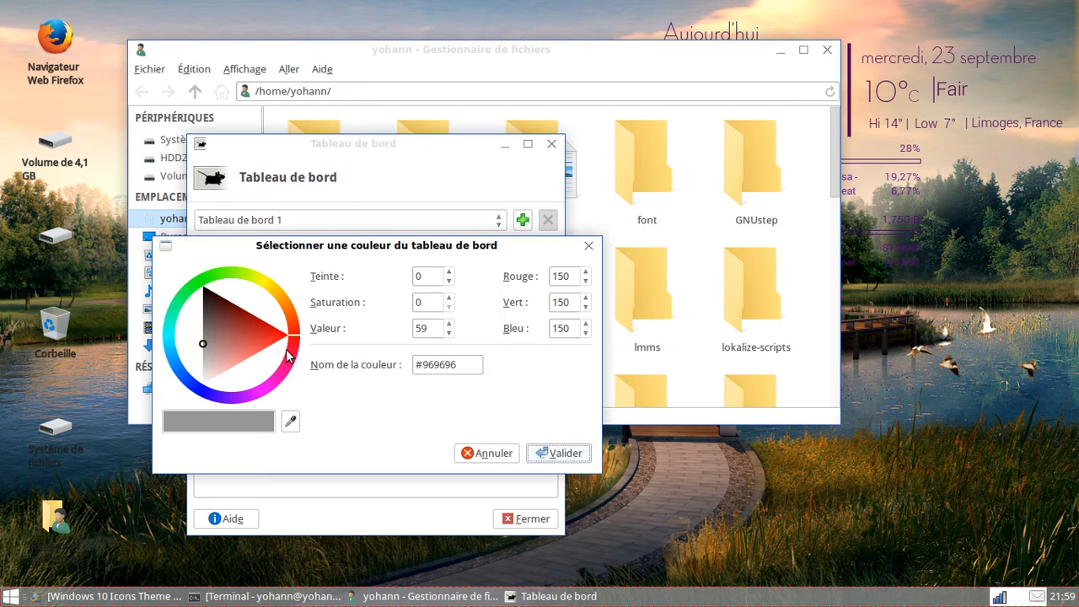
mouse_move(202, 337)
mouse_down()
mouse_move(185, 313)
mouse_move(204, 318)
mouse_up()
click(544, 453)
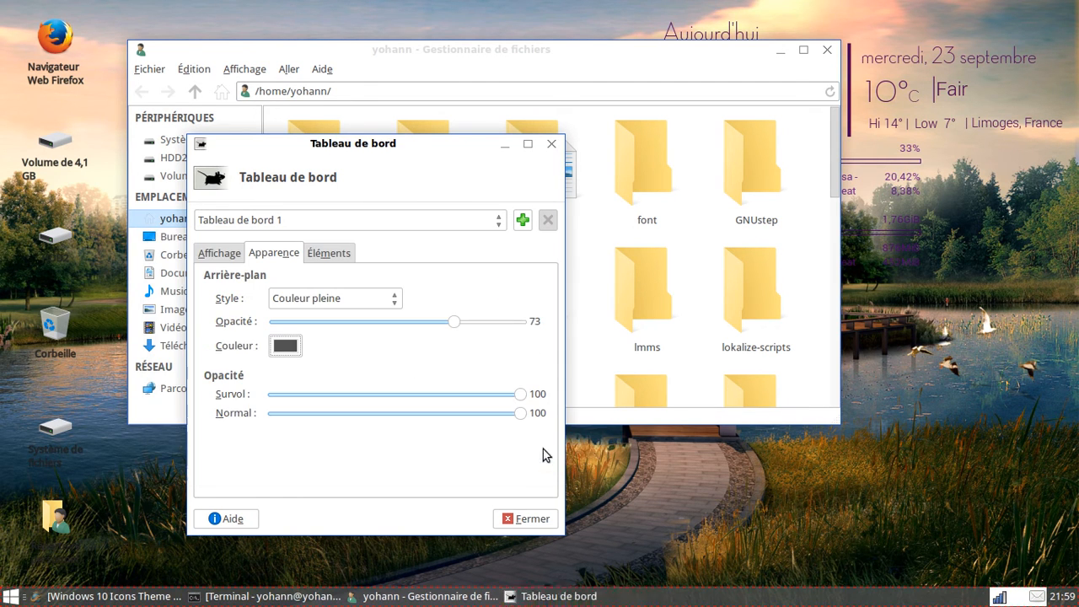
click(525, 518)
drag(707, 83, 666, 103)
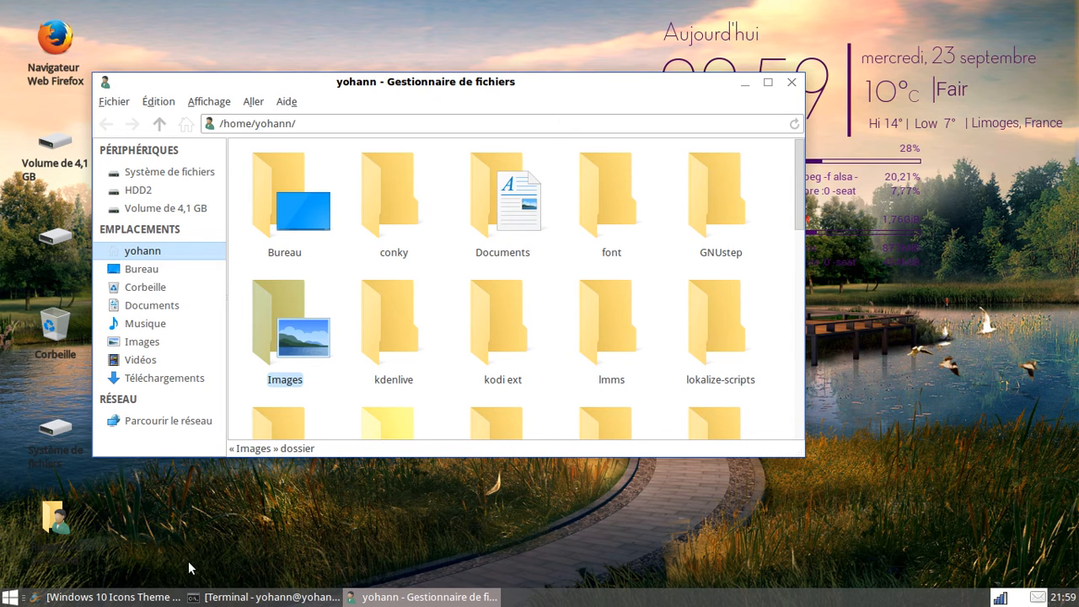
- Open the Apparence settings and examine the Windows 10 style and the Windows icon theme
click(9, 597)
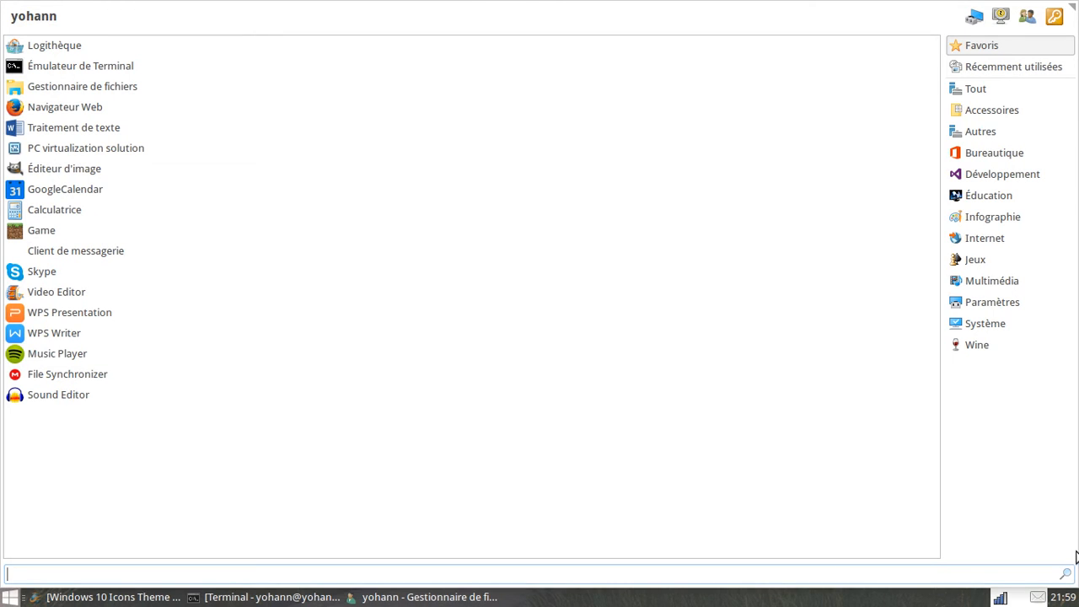
click(974, 17)
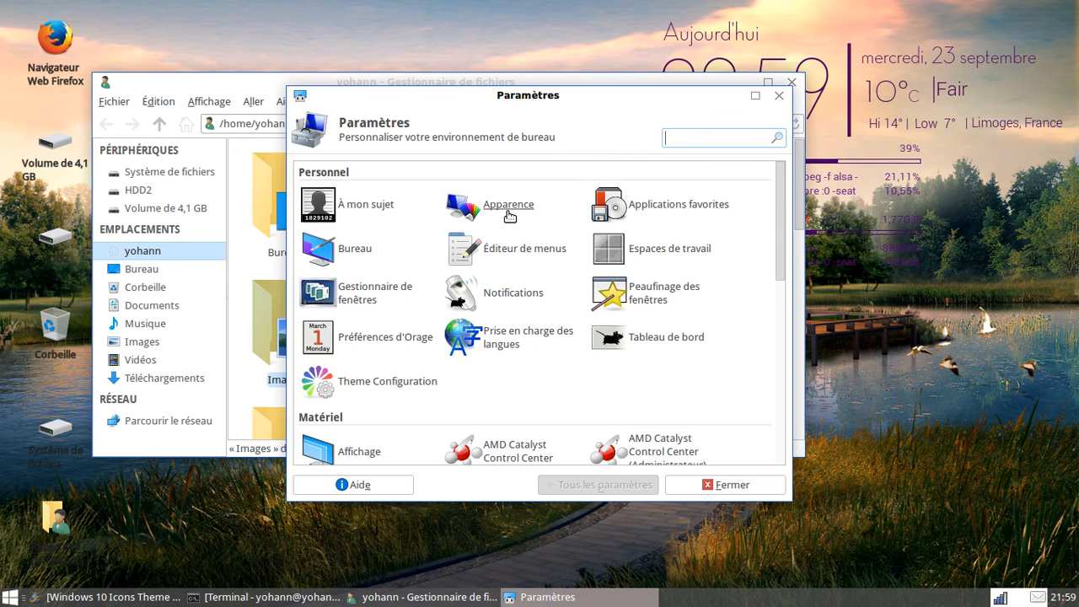
click(462, 202)
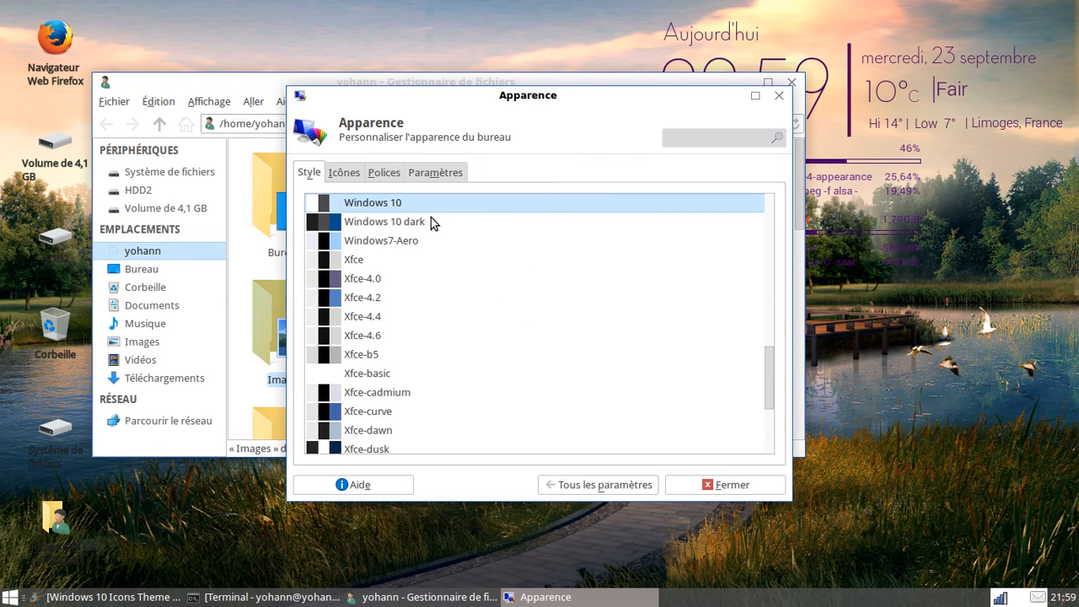
scroll(431, 217, up, 1)
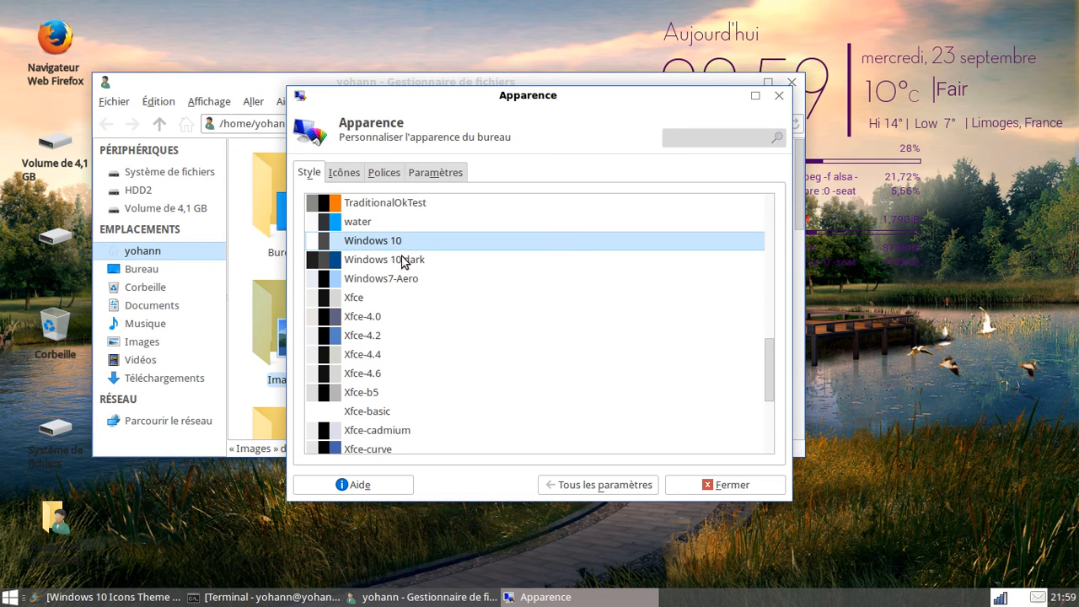
click(353, 173)
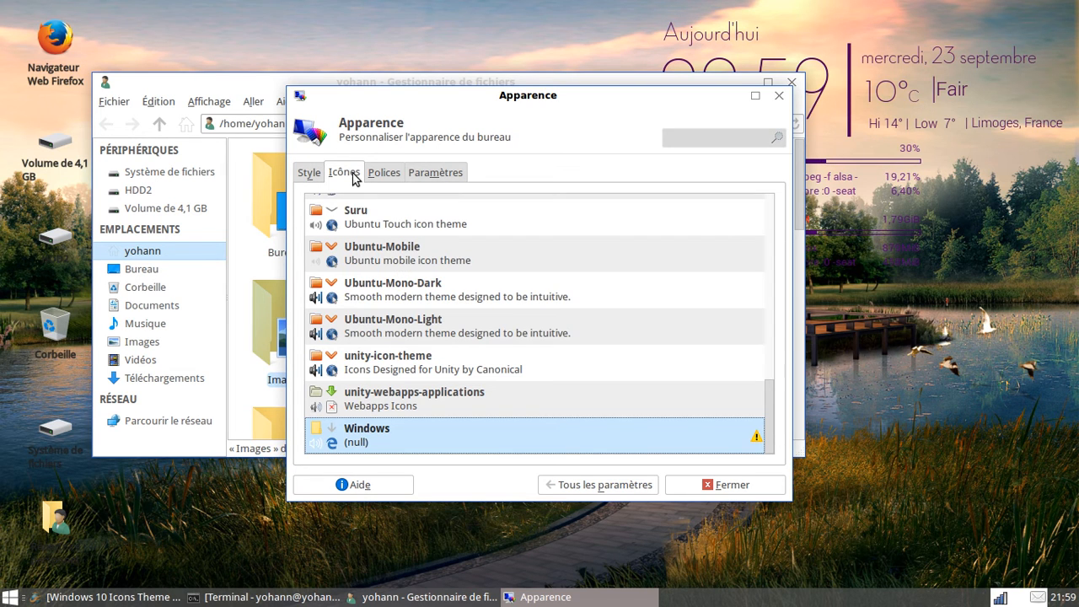
mouse_move(413, 433)
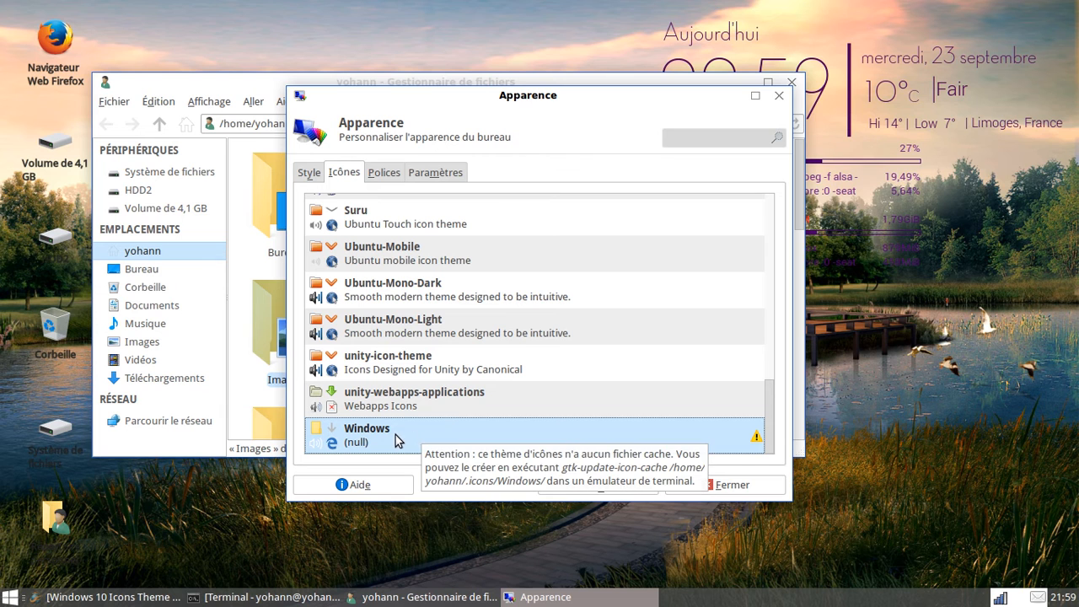
drag(425, 95, 599, 146)
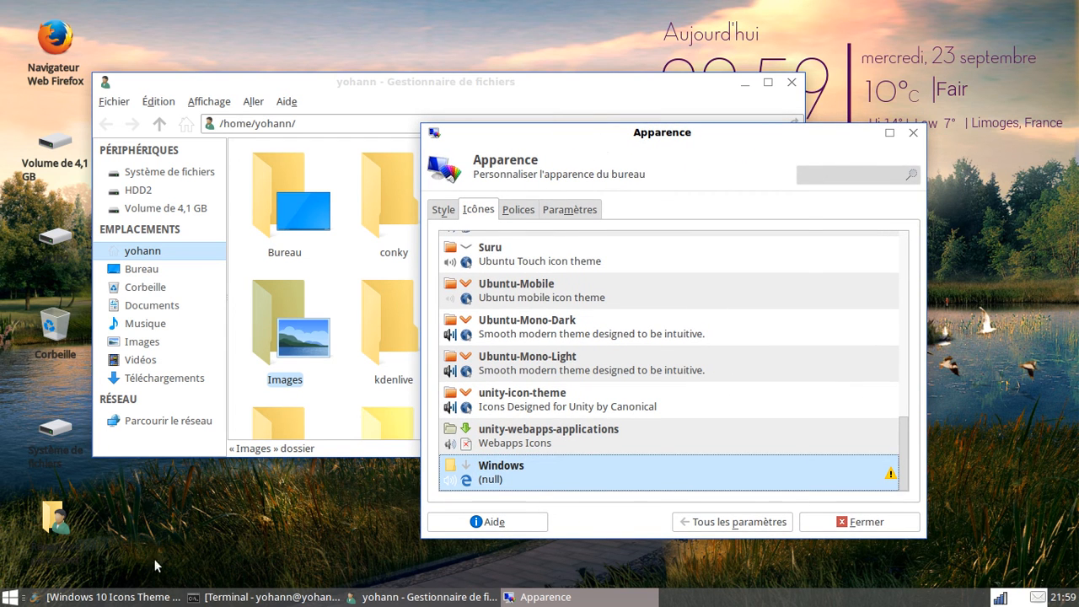
- Switch to Firefox and view the Xfce-Look Windows 10 Theme page and the GNOME-Look Windows 10 Icons Theme page
click(139, 597)
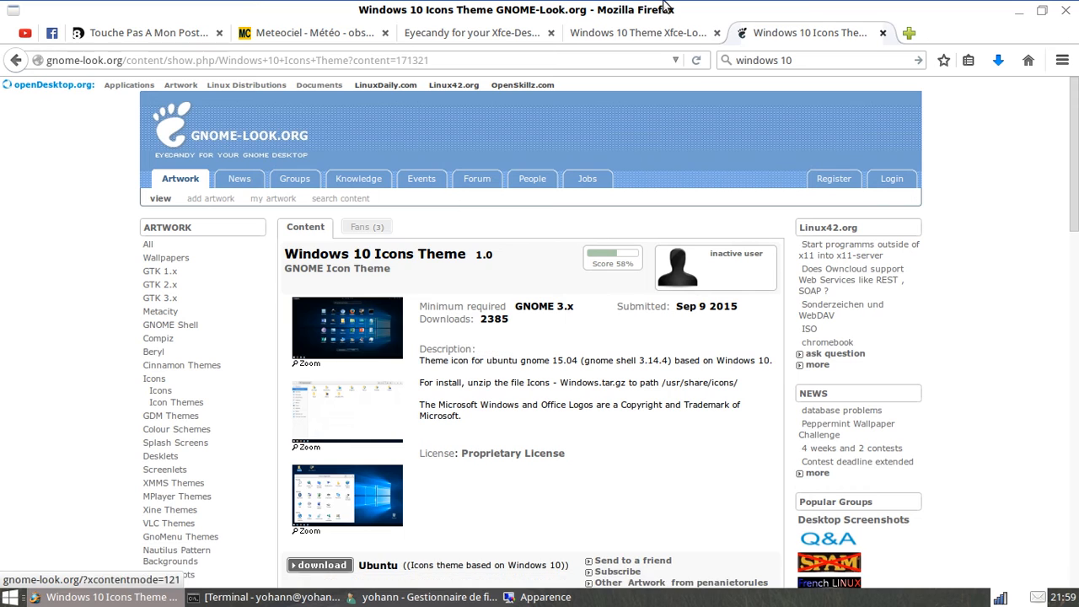
click(638, 32)
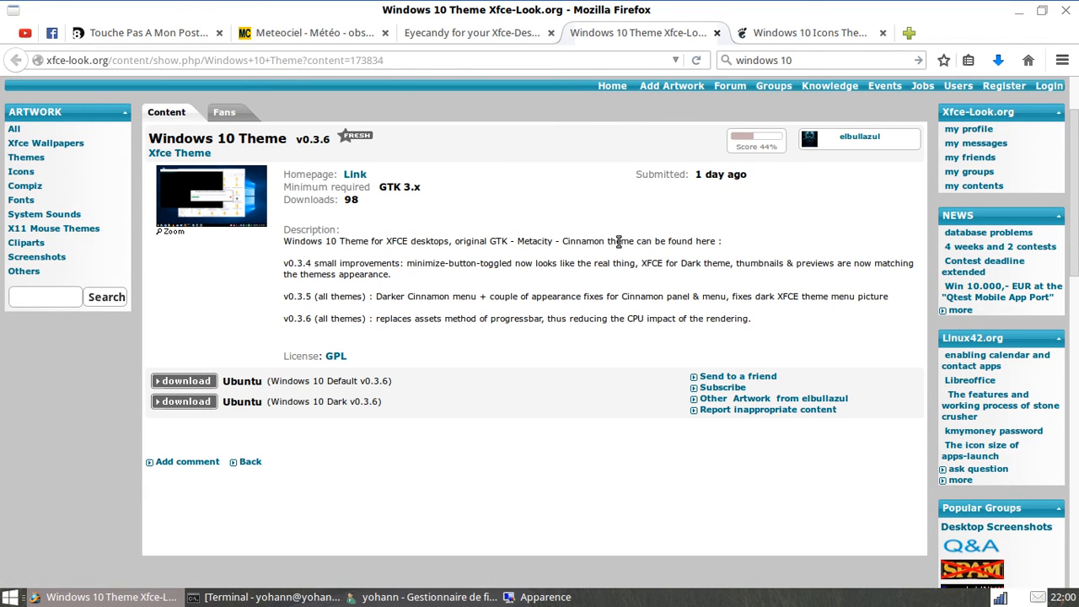
click(786, 36)
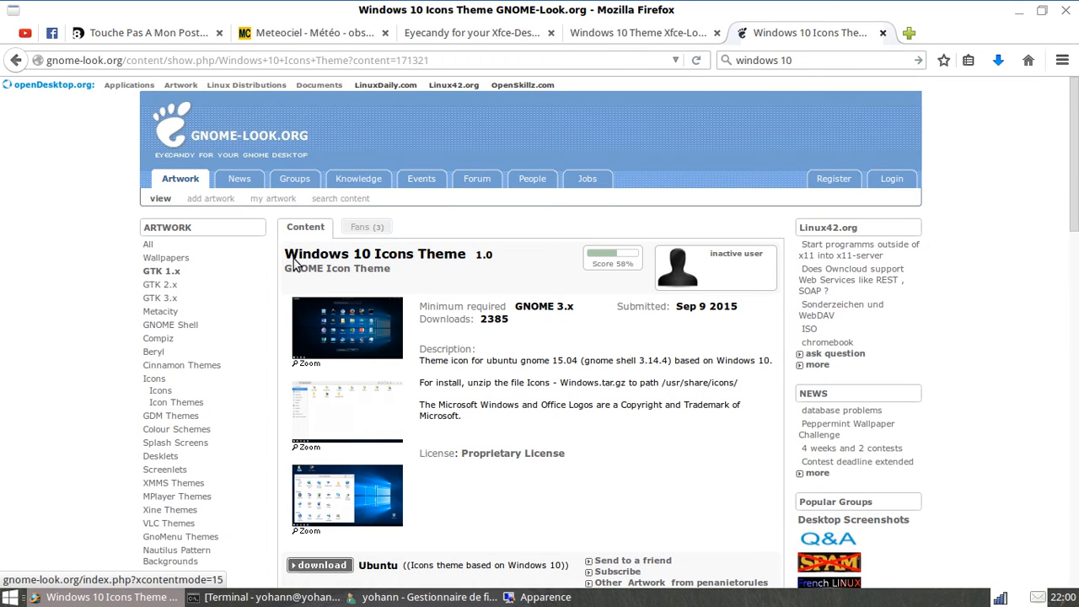
- Browse all GNOME-Look artwork in a new tab and open the Windows 10 Theme v0.3.6 page
click(156, 249)
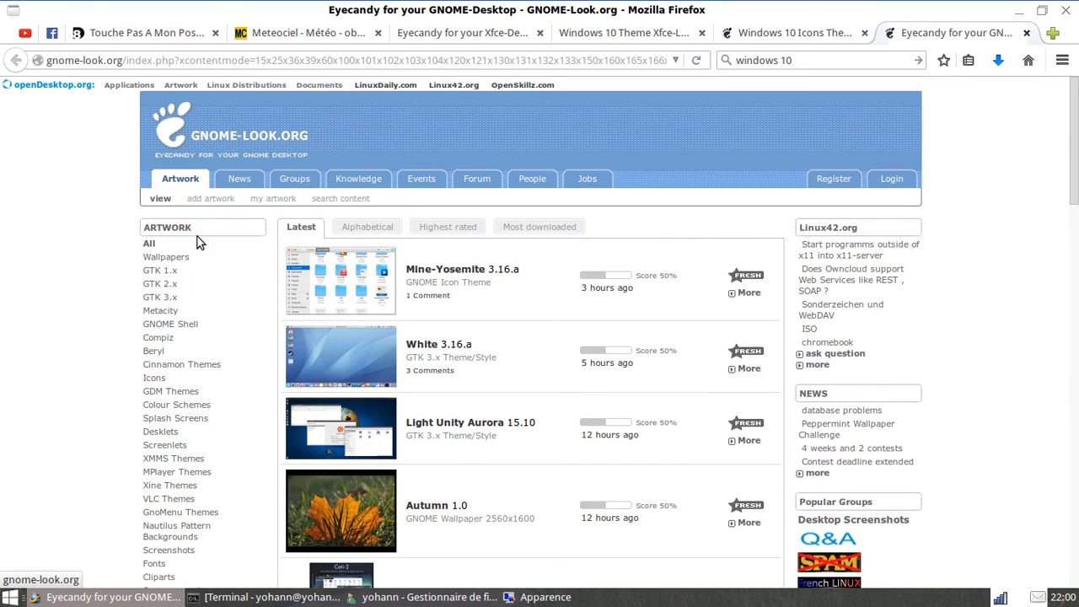
scroll(143, 470, down, 3)
scroll(143, 470, down, 5)
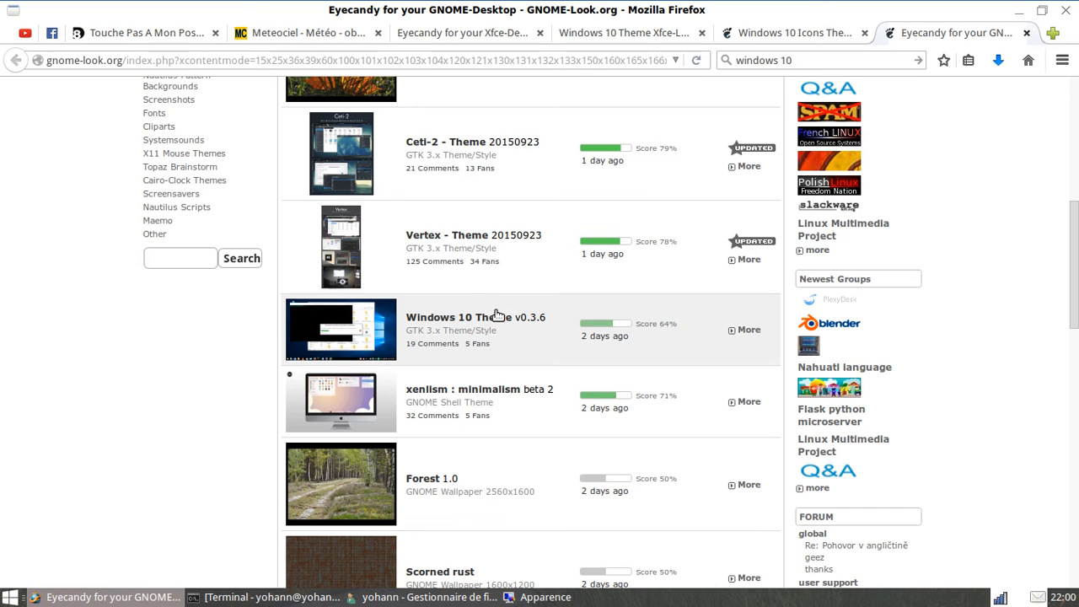
click(495, 321)
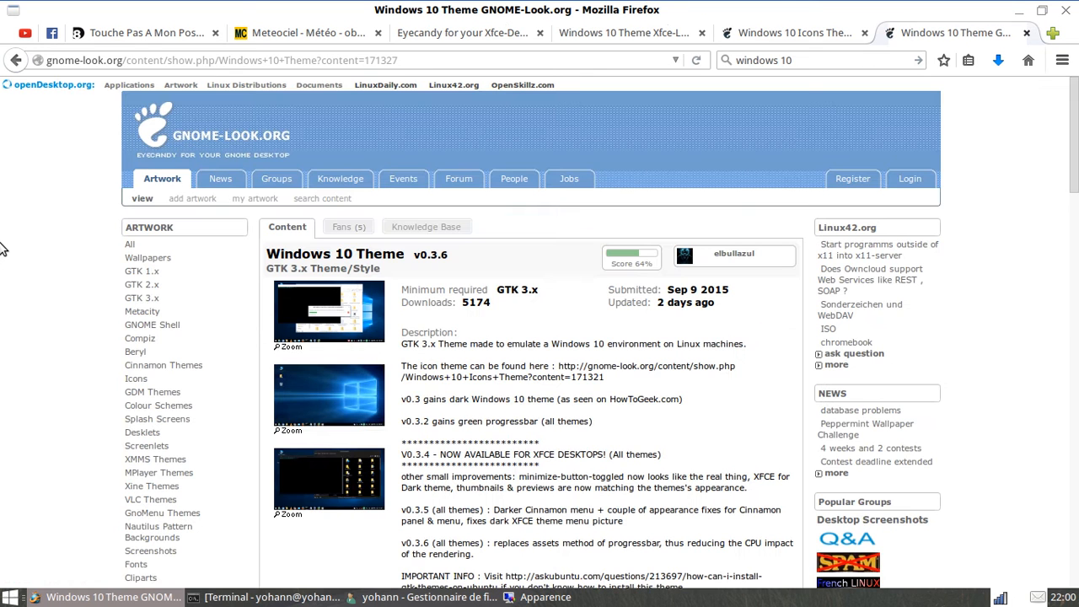
- Preview the first screenshot of the GNOME-Look Windows 10 Theme, review its description and downloads, and close its tab
scroll(497, 329, down, 2)
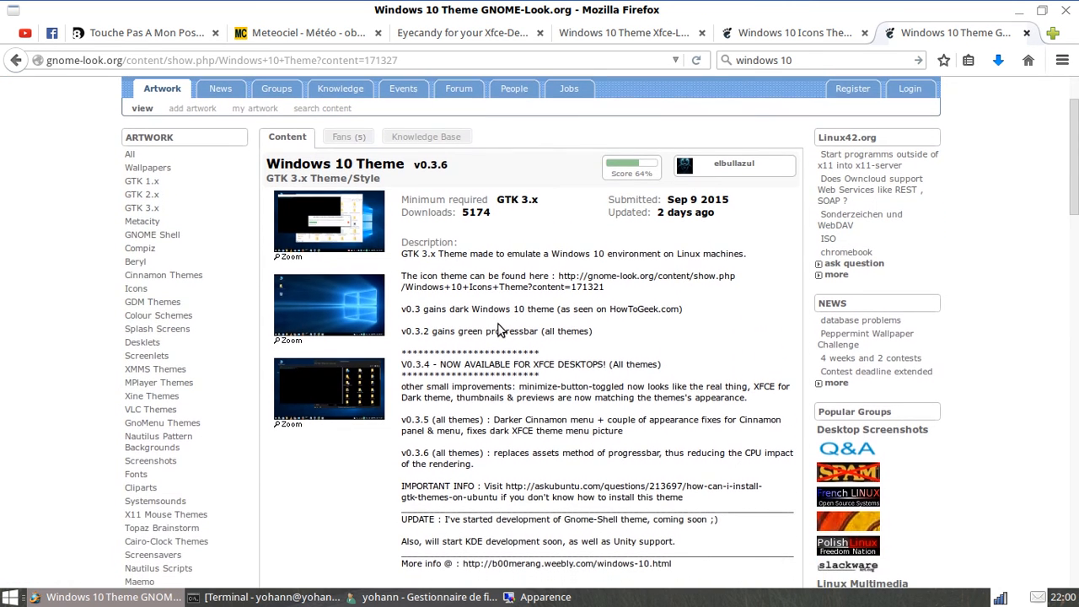
click(344, 243)
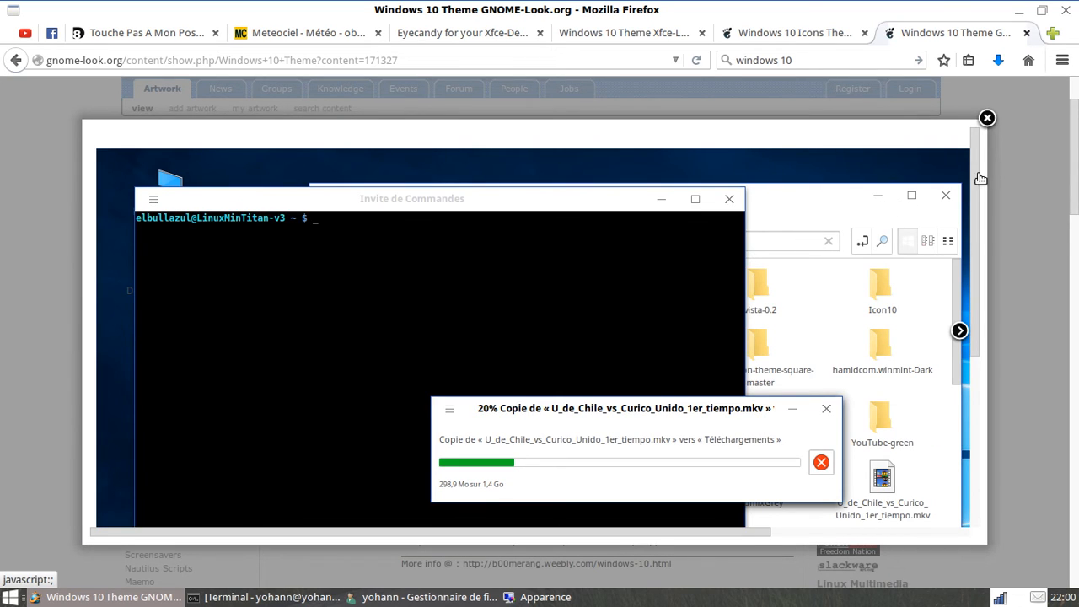
click(989, 120)
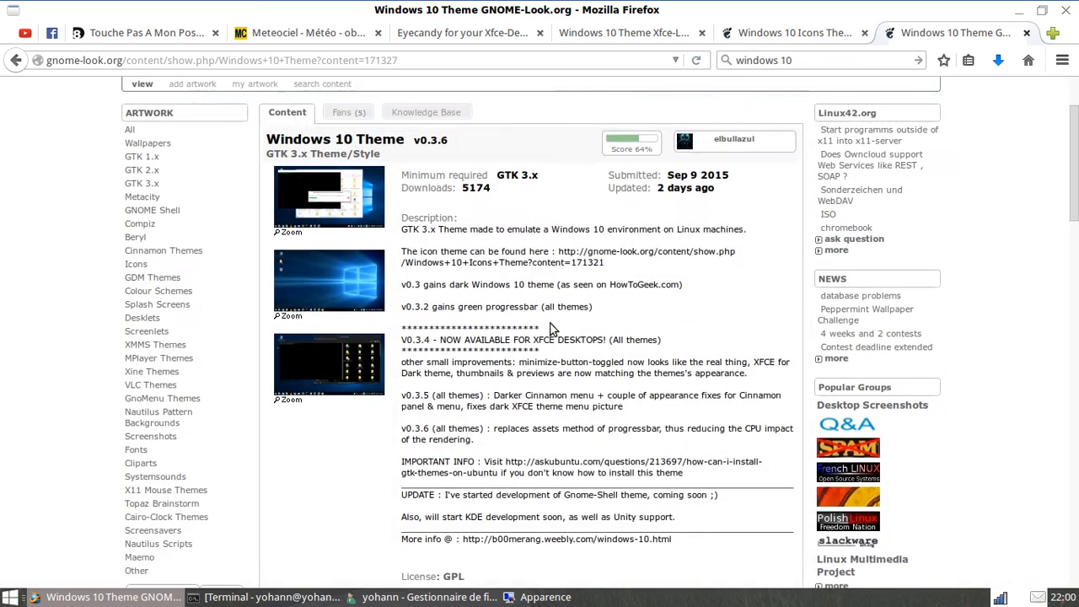
scroll(557, 325, down, 2)
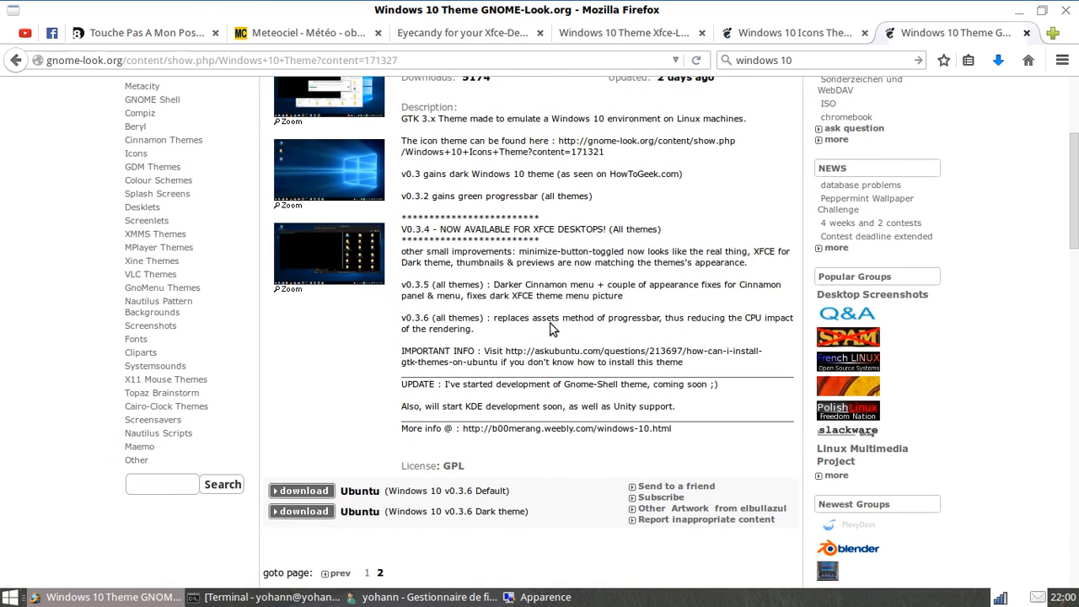
middle_click(939, 38)
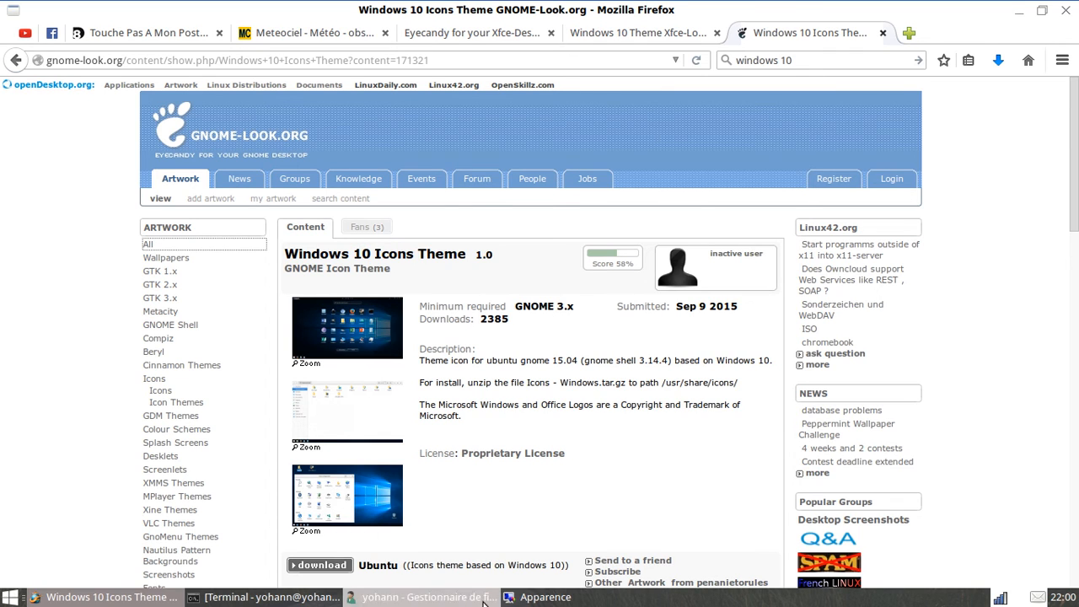
- In the Apparence settings, try the Windows7-Aero style and switch back to Windows 10
click(544, 597)
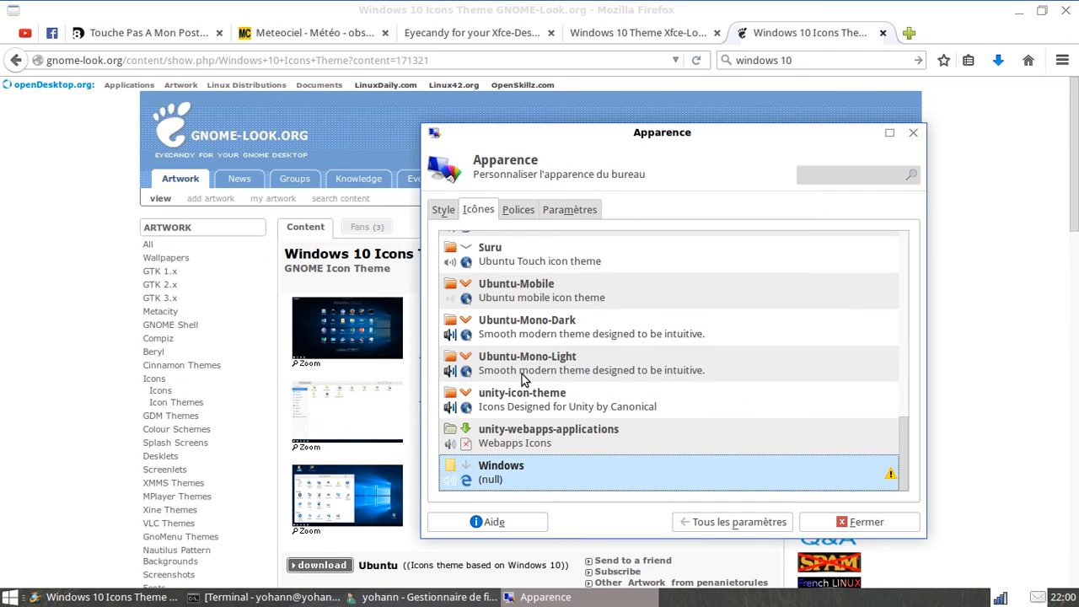
click(445, 211)
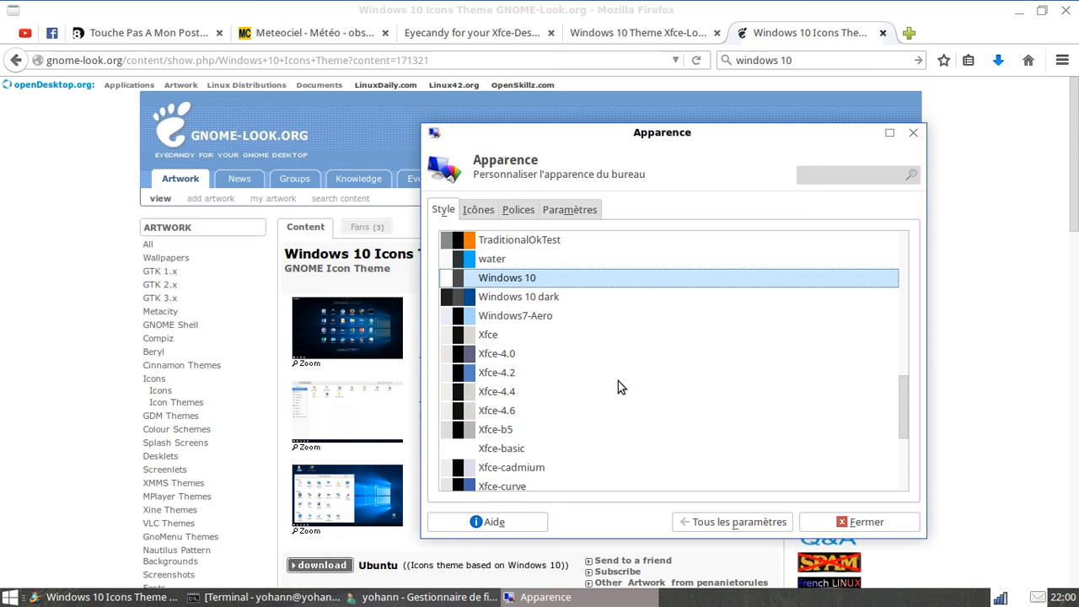
click(656, 317)
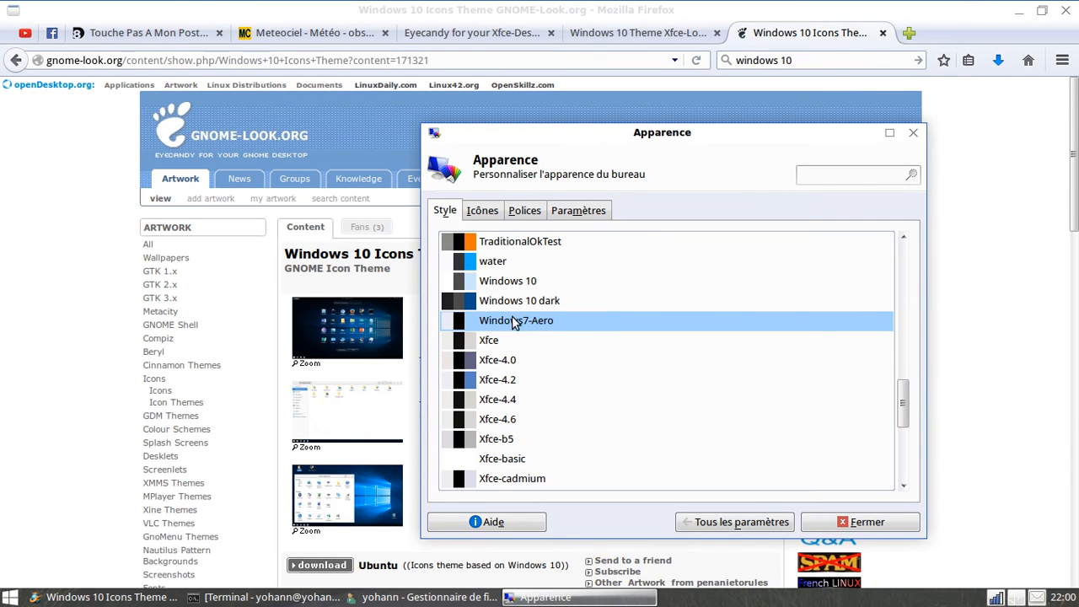
click(514, 281)
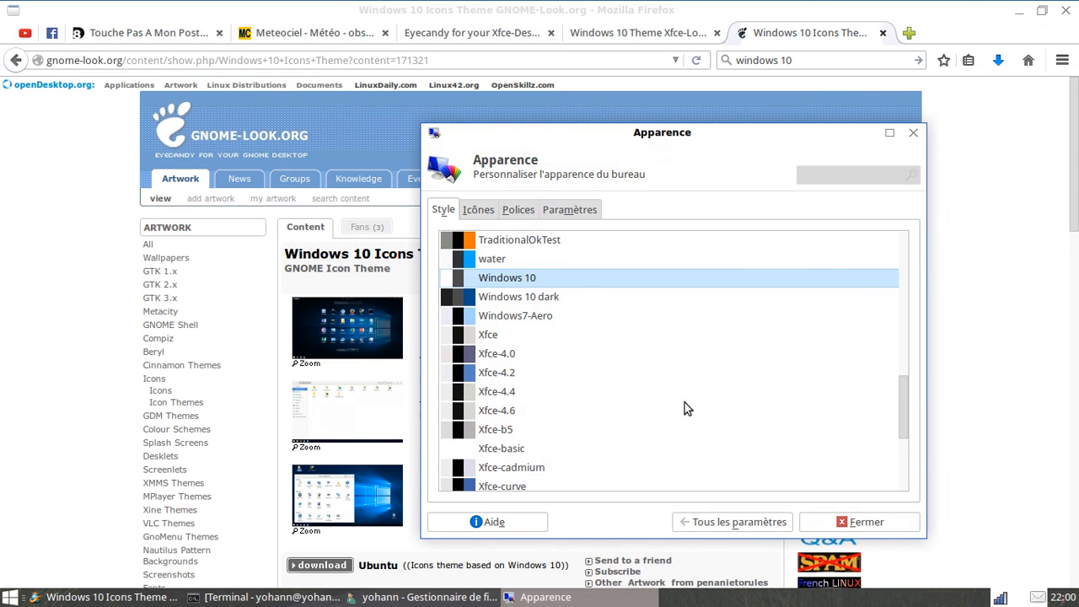
- In the Gestionnaire de fenêtres settings, try the X-Aero Blush window theme, return to Windows 10, and close the settings
click(754, 521)
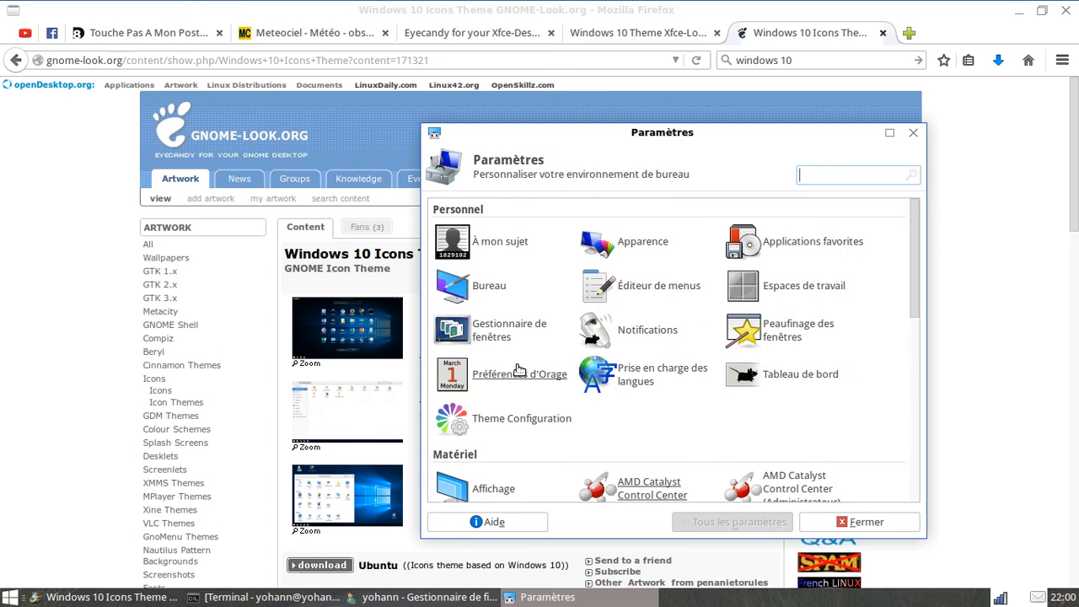
click(496, 324)
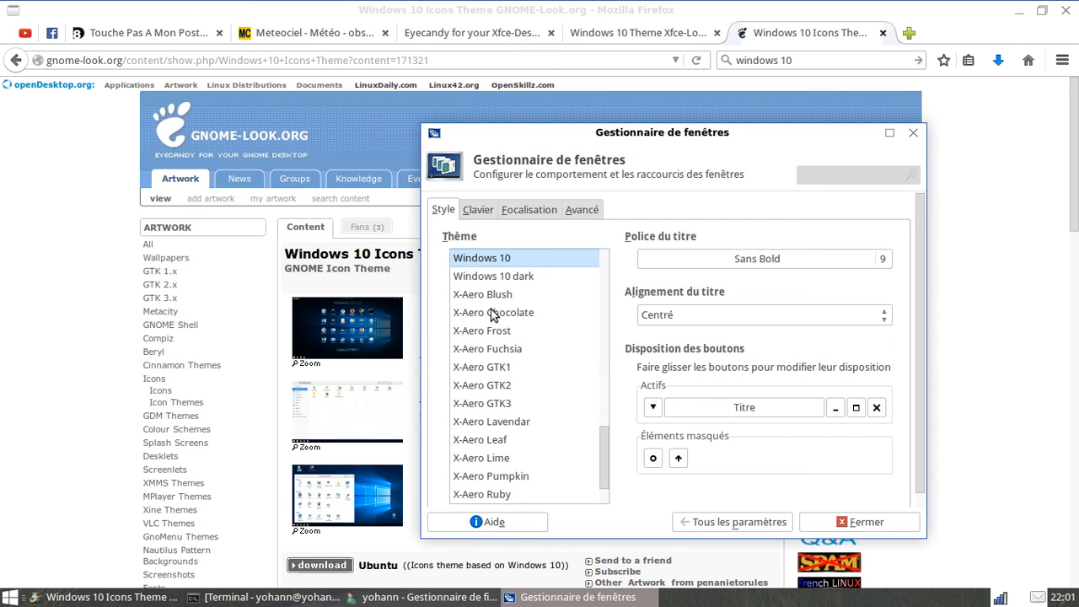
click(492, 297)
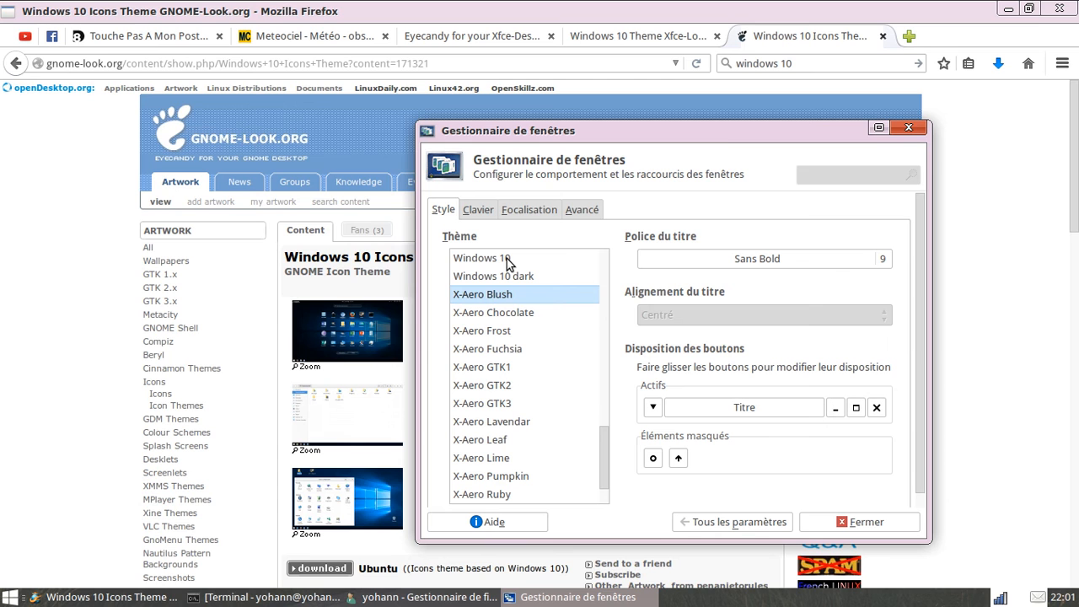
click(507, 262)
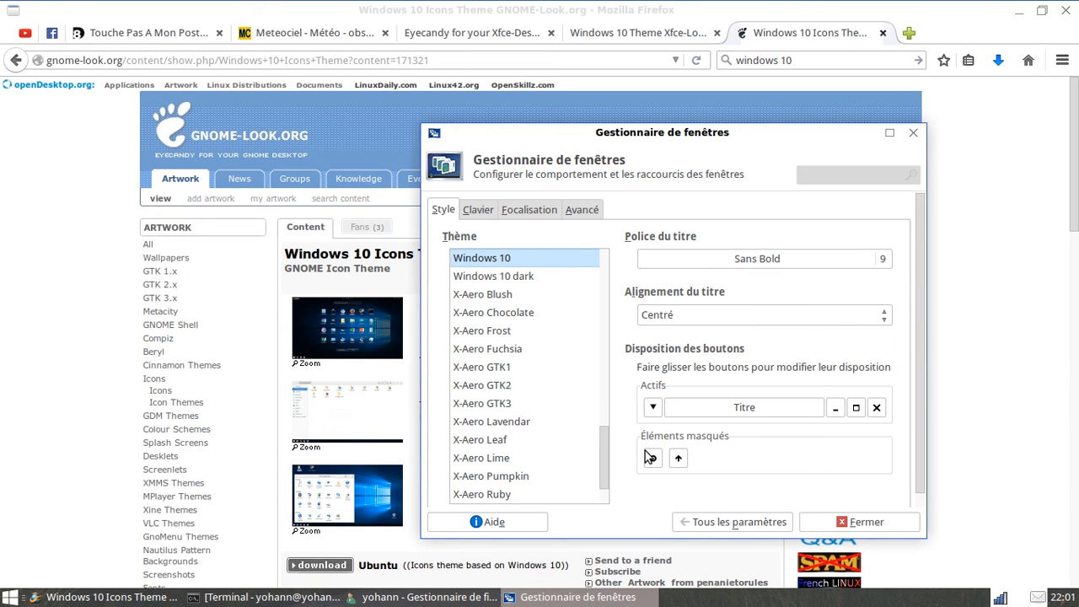
click(837, 524)
- Review the download and install notes of the Windows 10 Icons Theme, and view the Xfce-Look Windows 10 Theme page
scroll(503, 380, down, 5)
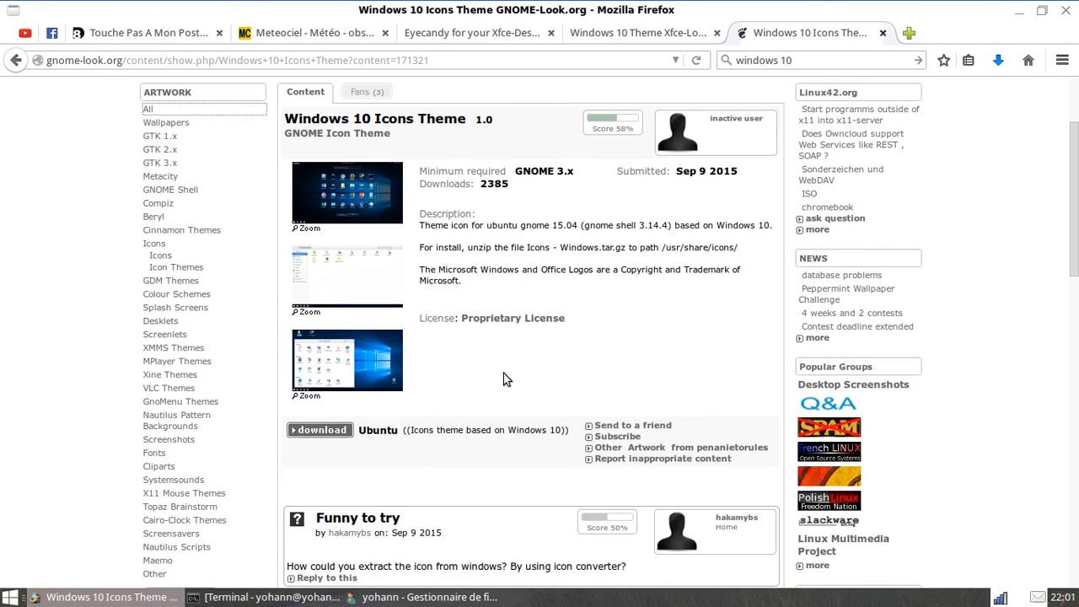
scroll(503, 379, up, 2)
scroll(243, 414, down, 1)
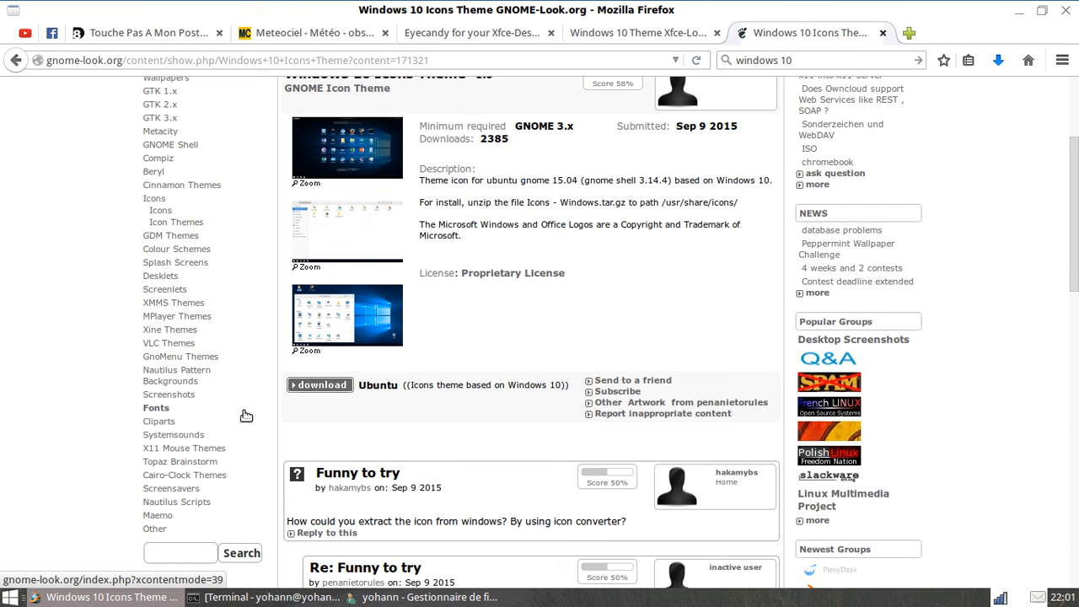
click(660, 31)
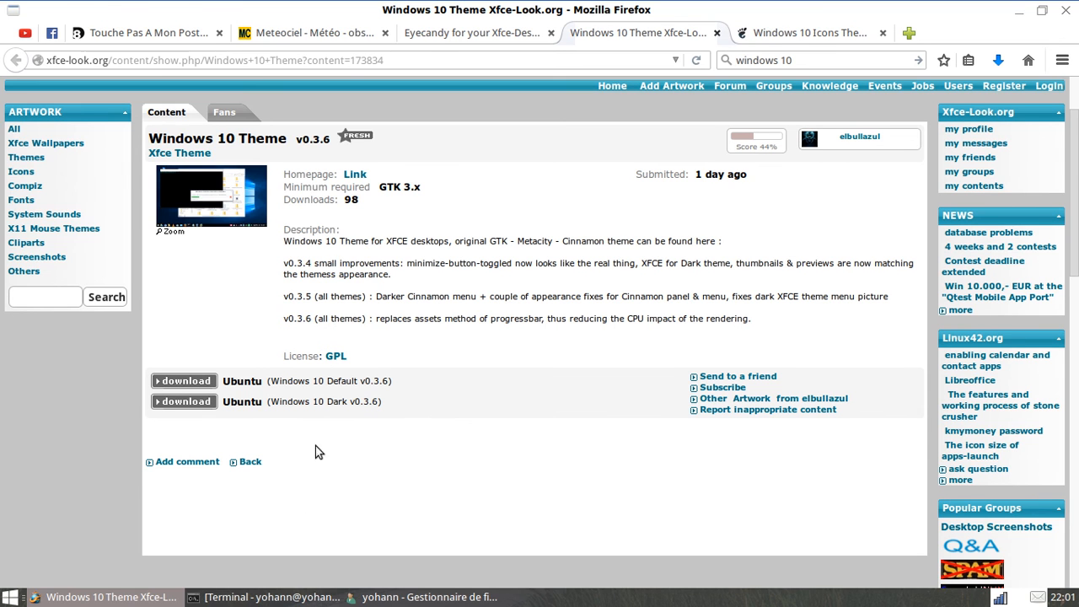
- Switch to the Terminal window running the screen recording and move it over the middle of the web page
click(271, 599)
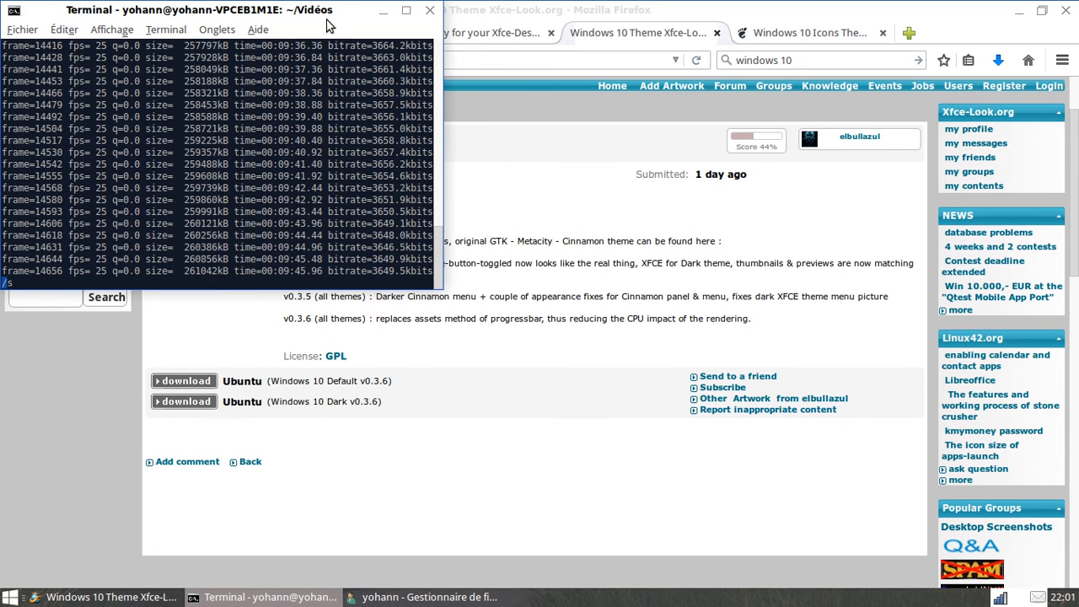
drag(330, 15, 640, 190)
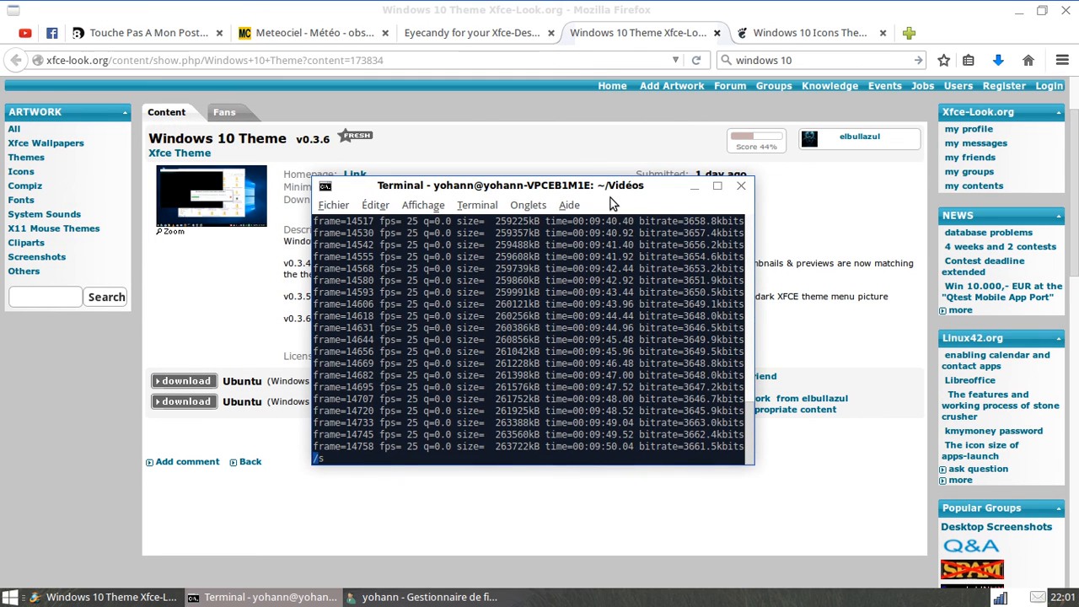